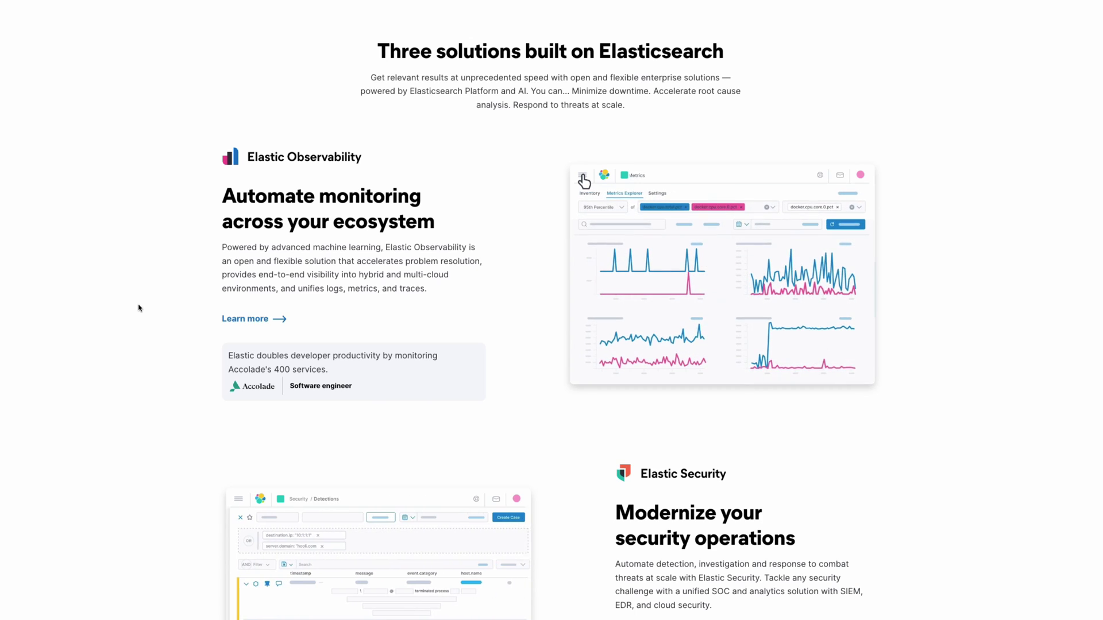
# Scroll through the Elastic site's Observability, Security, Search and Cloud product sections
pyautogui.scroll(-1, 138, 308)
pyautogui.scroll(-5, 138, 185)
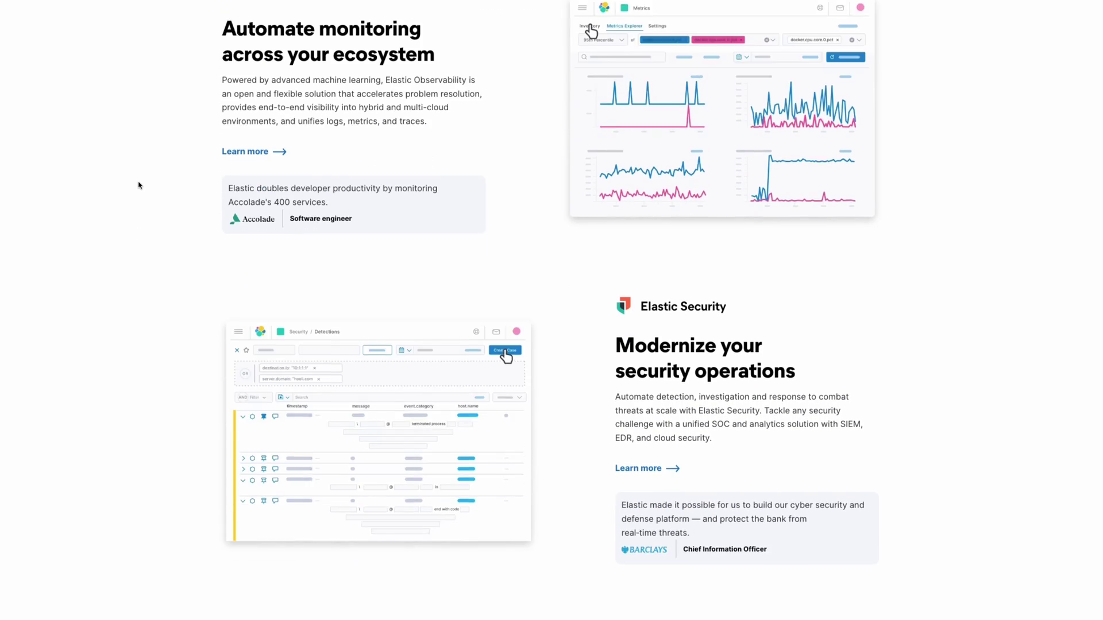
pyautogui.scroll(-3, 138, 185)
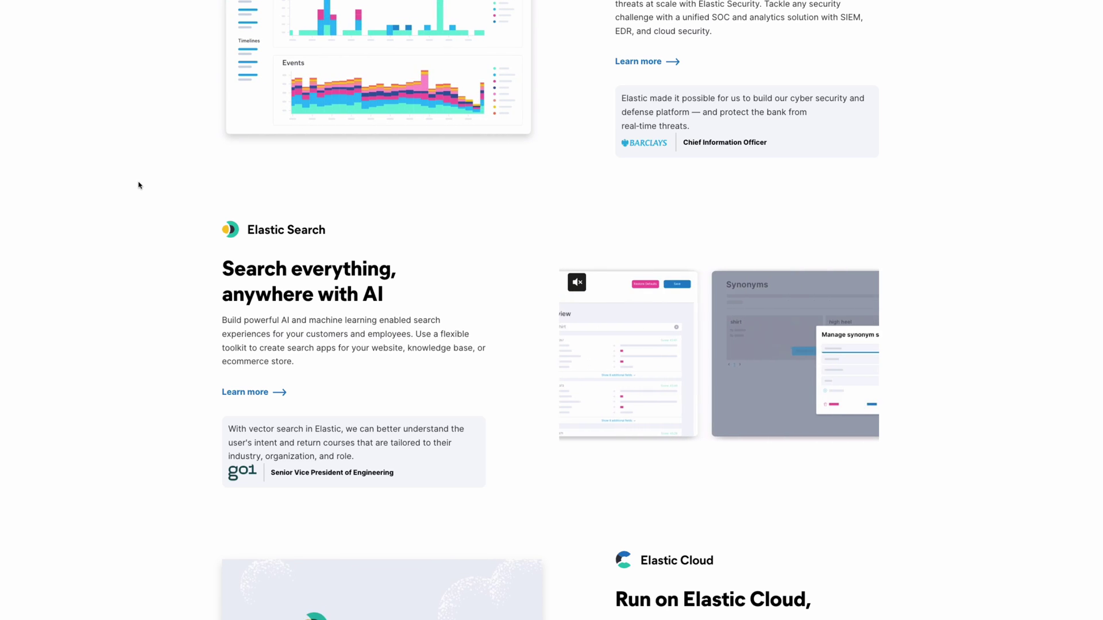
pyautogui.scroll(-10, 138, 185)
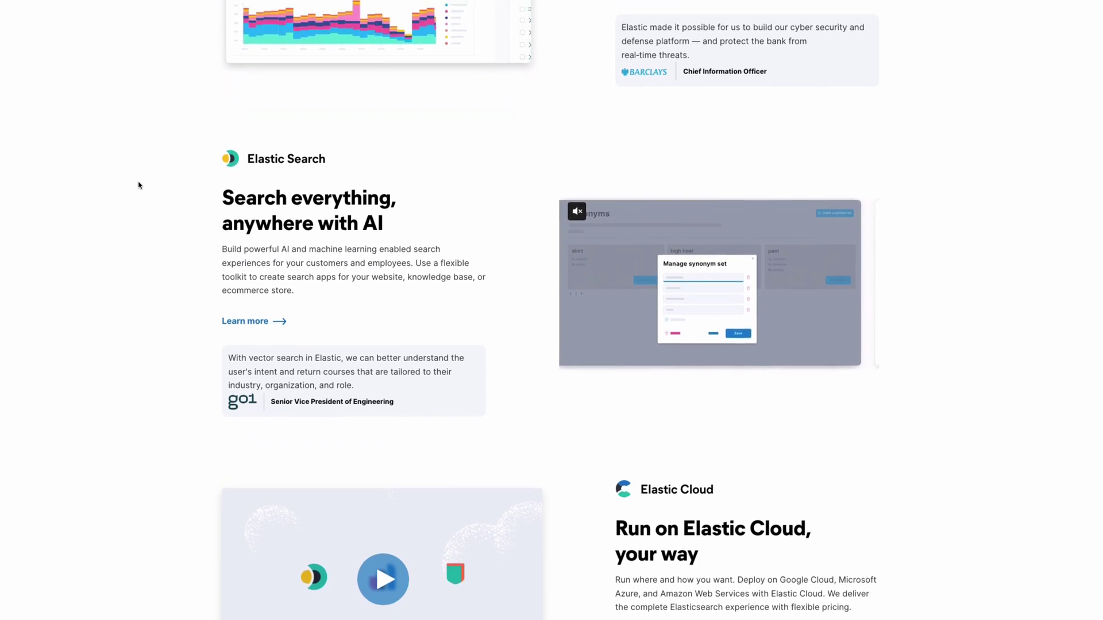
pyautogui.scroll(-2, 138, 185)
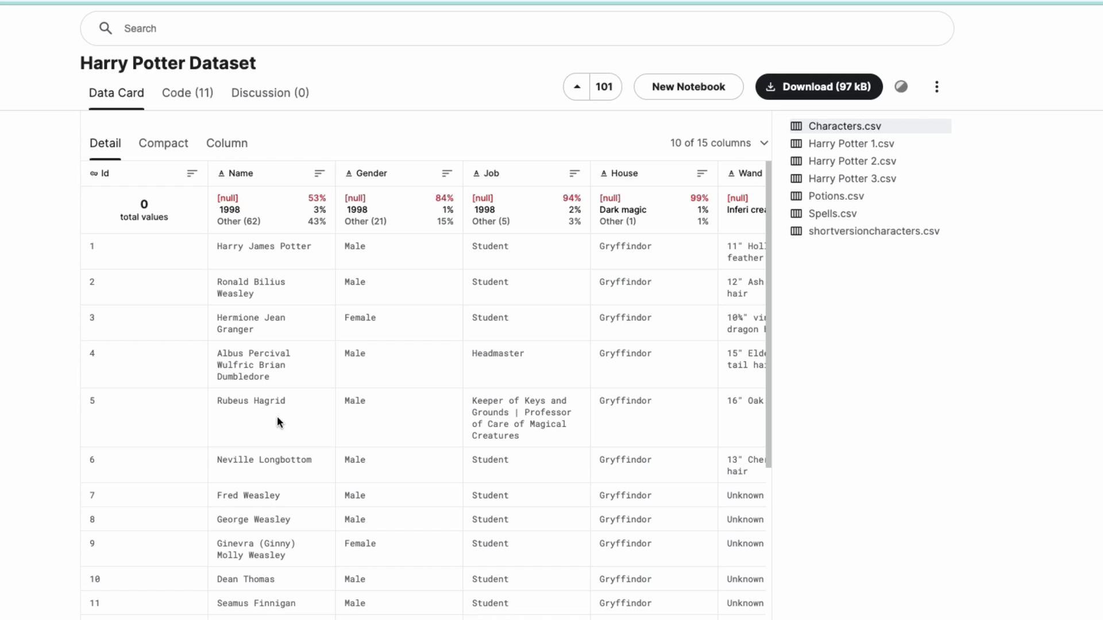
# Scroll the Characters.csv preview table right to review all its columns
pyautogui.hscroll(5, 409, 491)
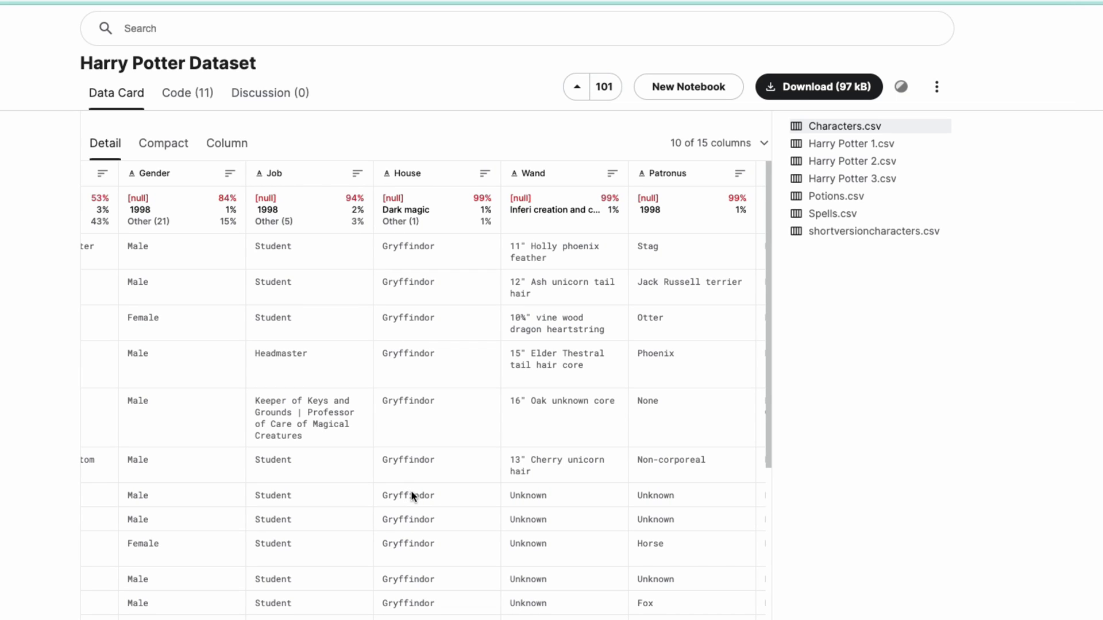
pyautogui.hscroll(6, 411, 494)
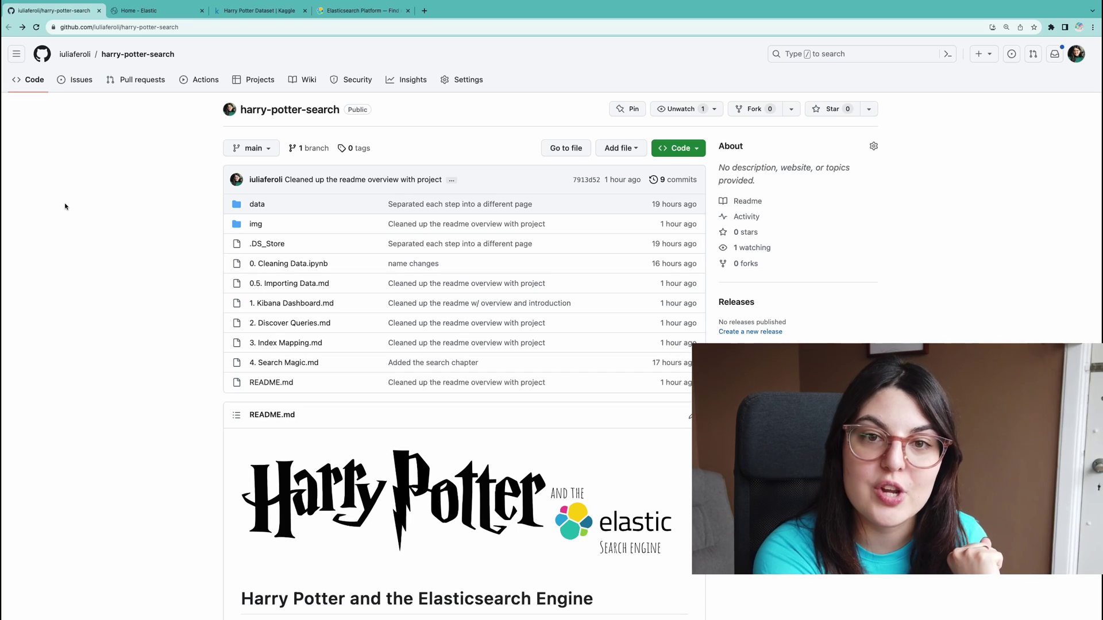
# Read the harry-potter-search README down to its footer, then switch to the Home - Elastic tab
pyautogui.scroll(-8, 65, 207)
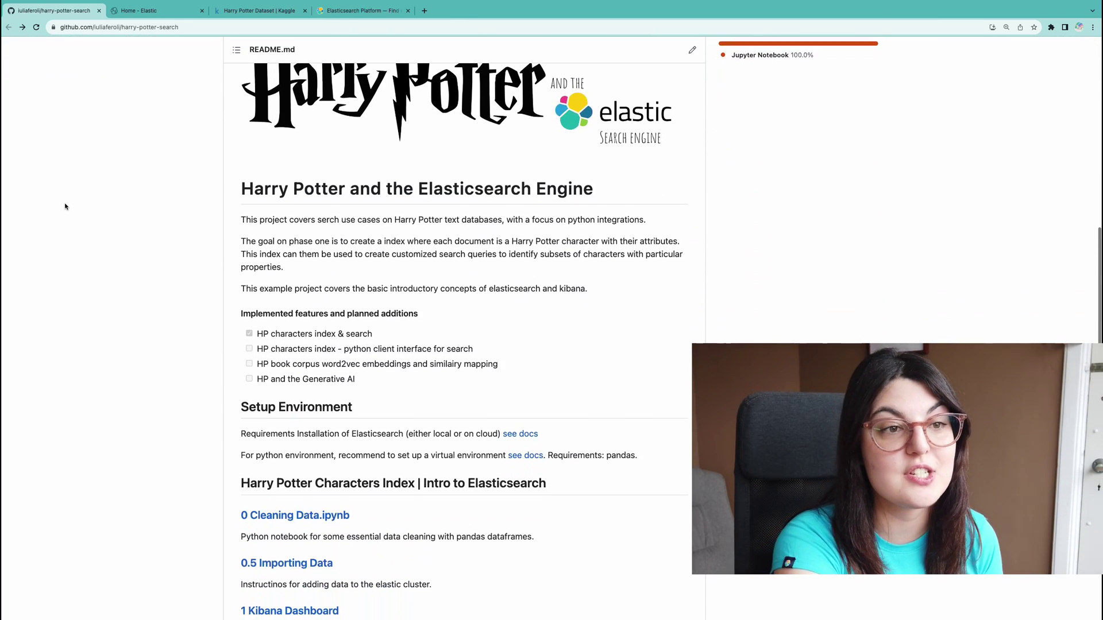
pyautogui.scroll(-5, 65, 206)
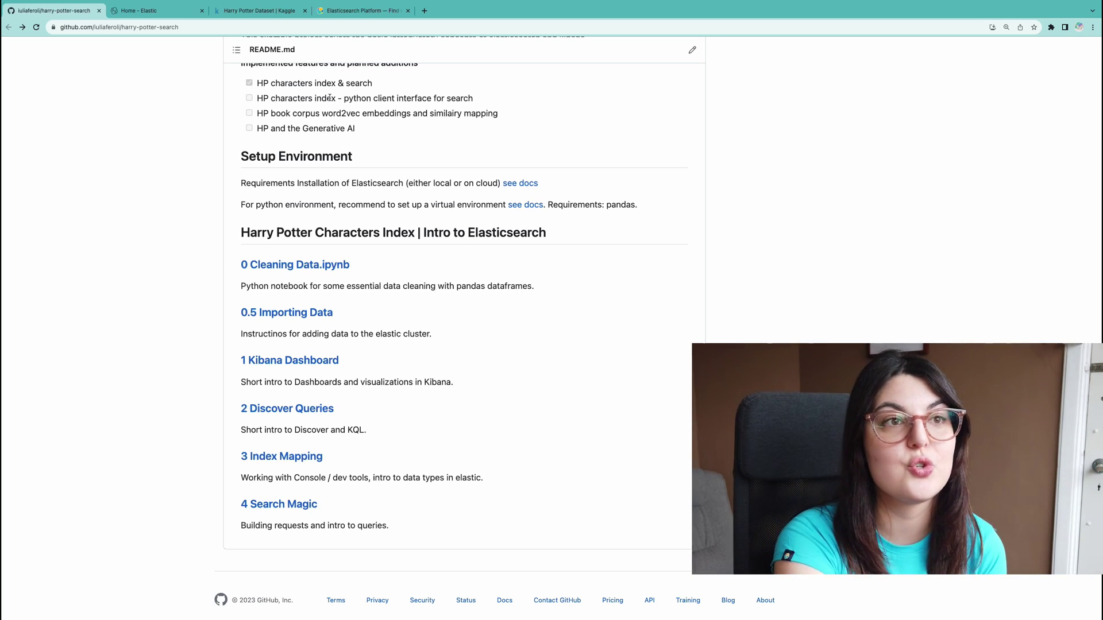
pyautogui.click(163, 8)
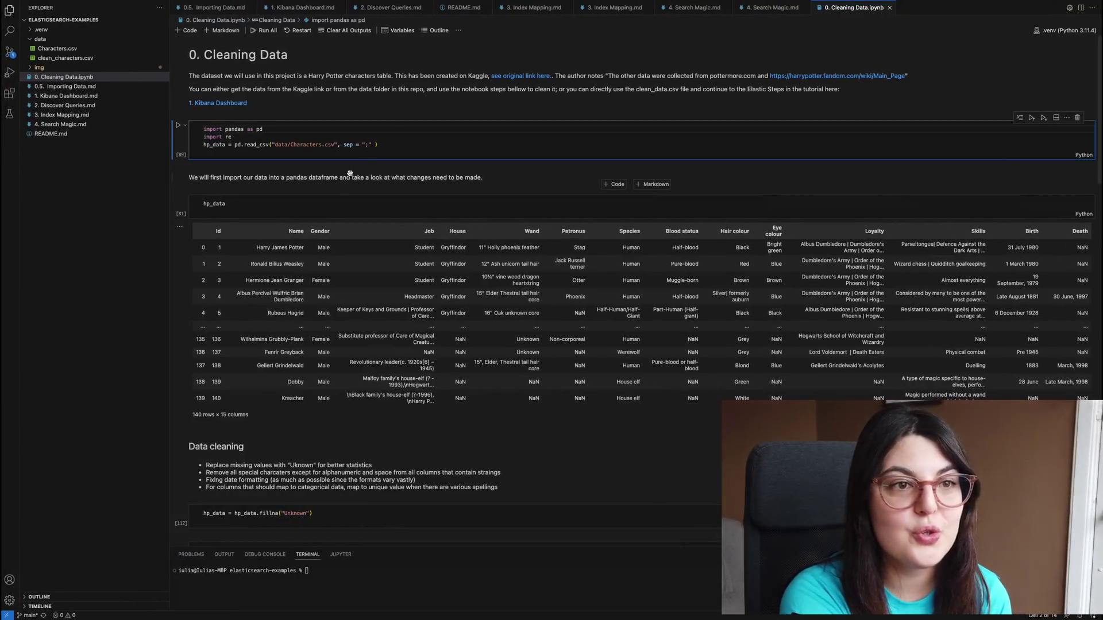
# Select the 0. Cleaning Data heading cell and check, then dismiss, the Python kernel choice
pyautogui.click(433, 108)
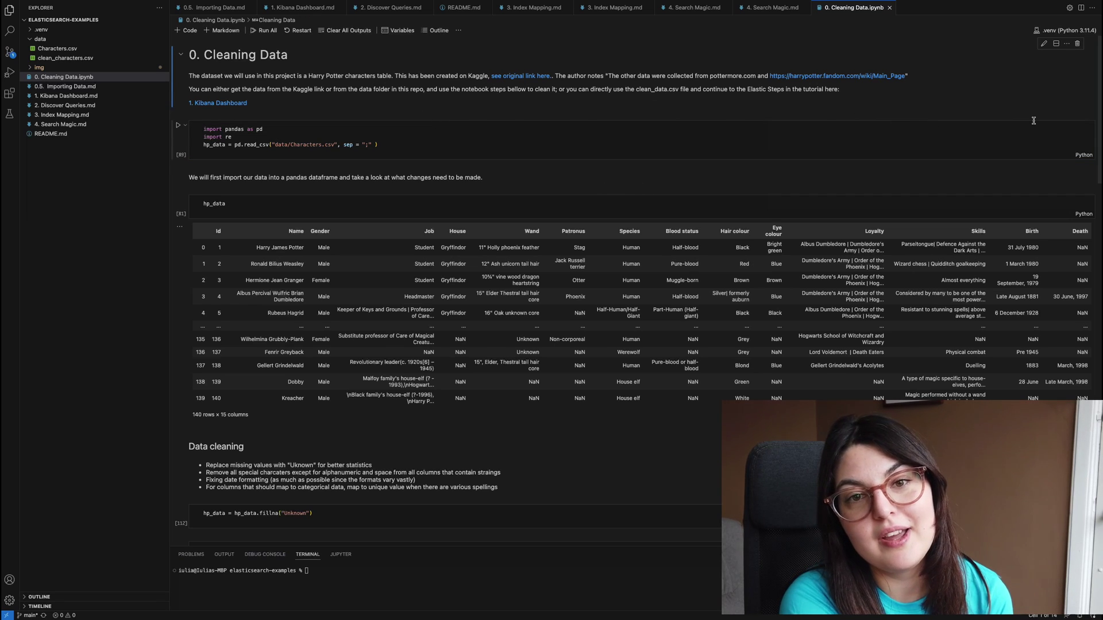
pyautogui.click(1065, 30)
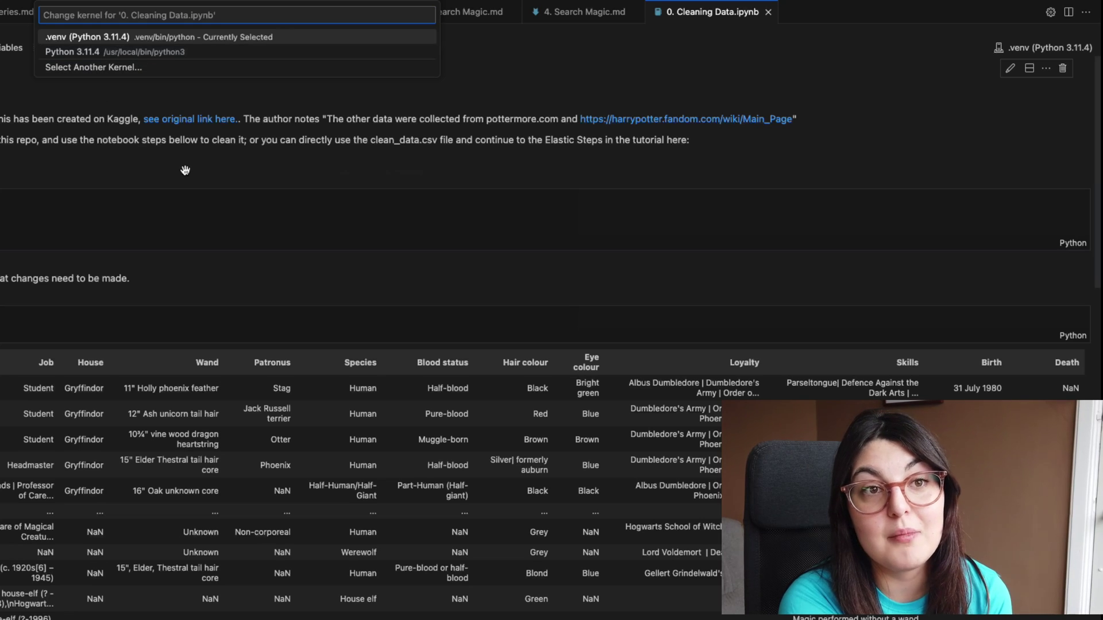
pyautogui.click(191, 225)
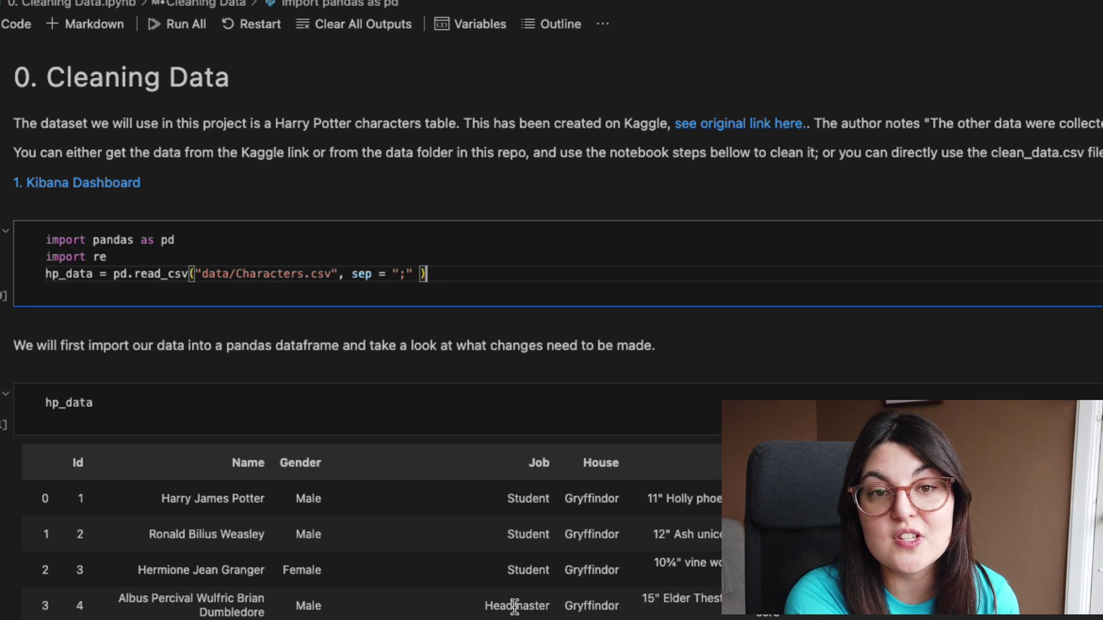
# Scroll down through the notebook's data-cleaning cells
pyautogui.scroll(-10, 514, 608)
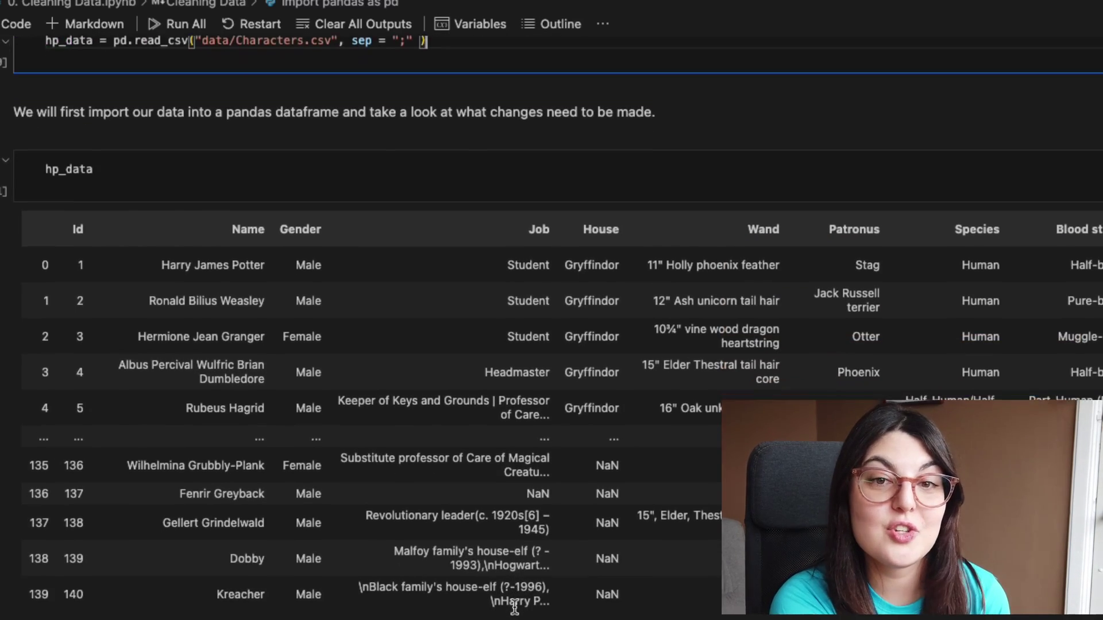
pyautogui.scroll(-4, 515, 607)
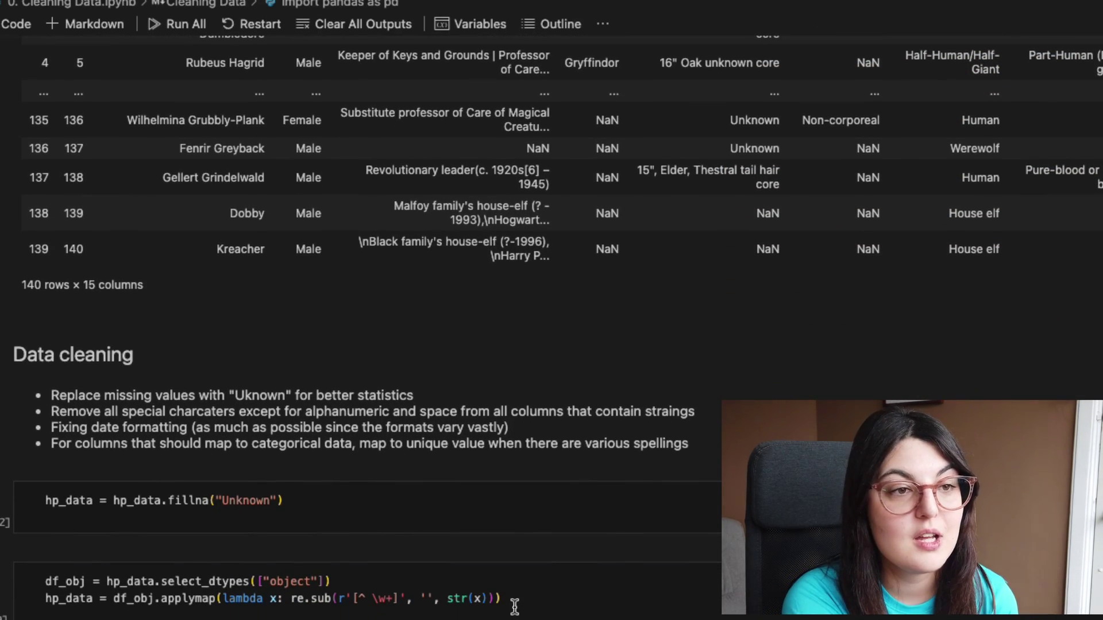
pyautogui.scroll(-4, 515, 607)
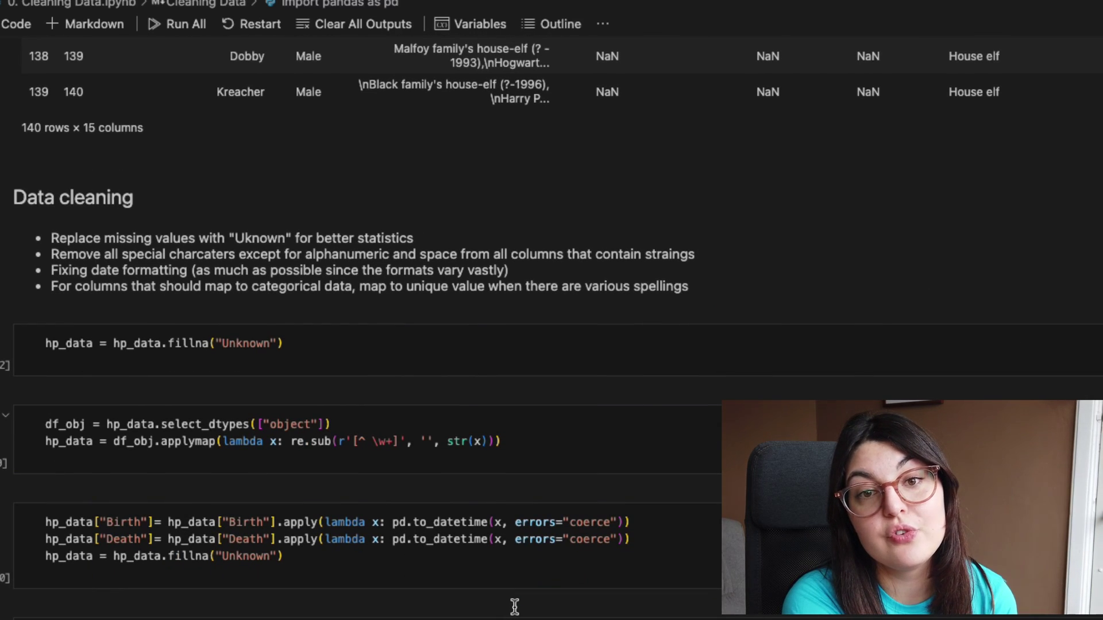
pyautogui.scroll(-3, 515, 607)
pyautogui.scroll(-3, 515, 608)
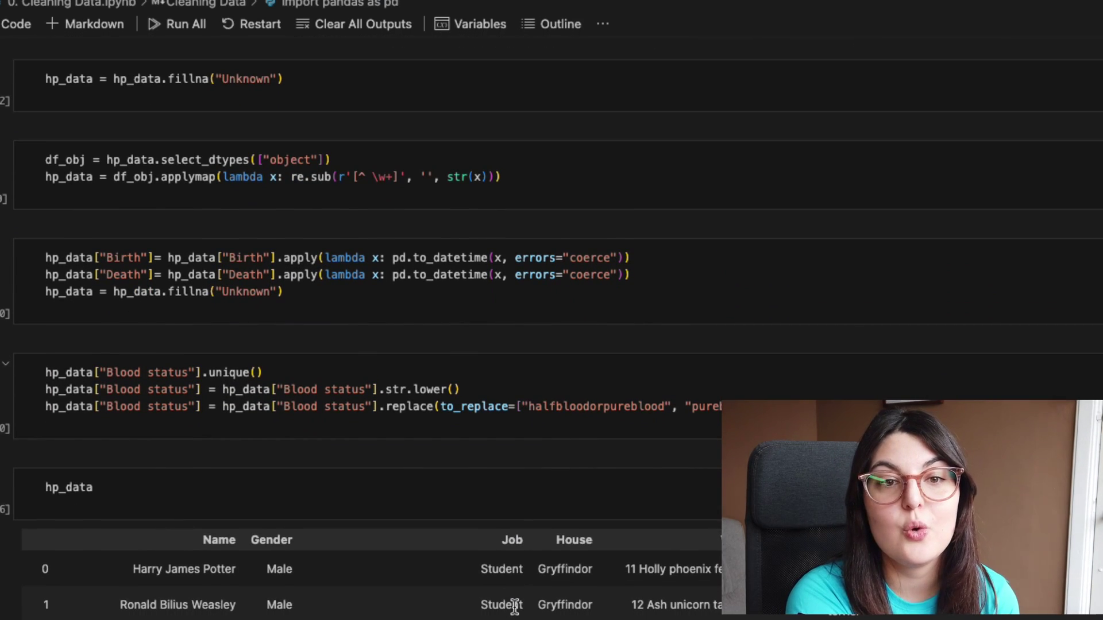
pyautogui.scroll(-4, 515, 608)
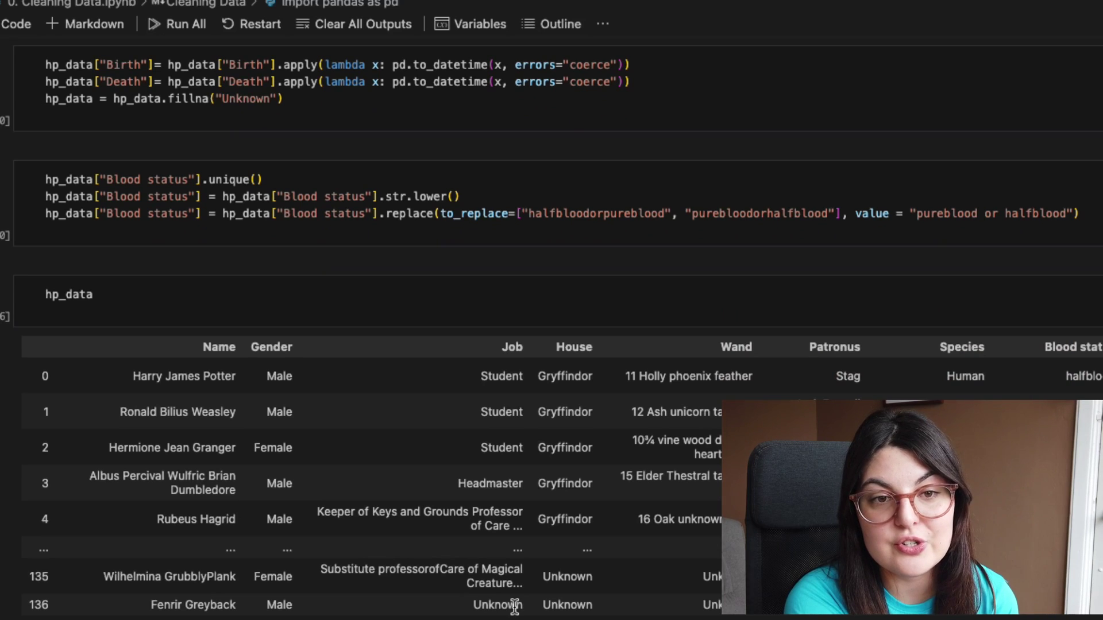
pyautogui.scroll(-8, 512, 605)
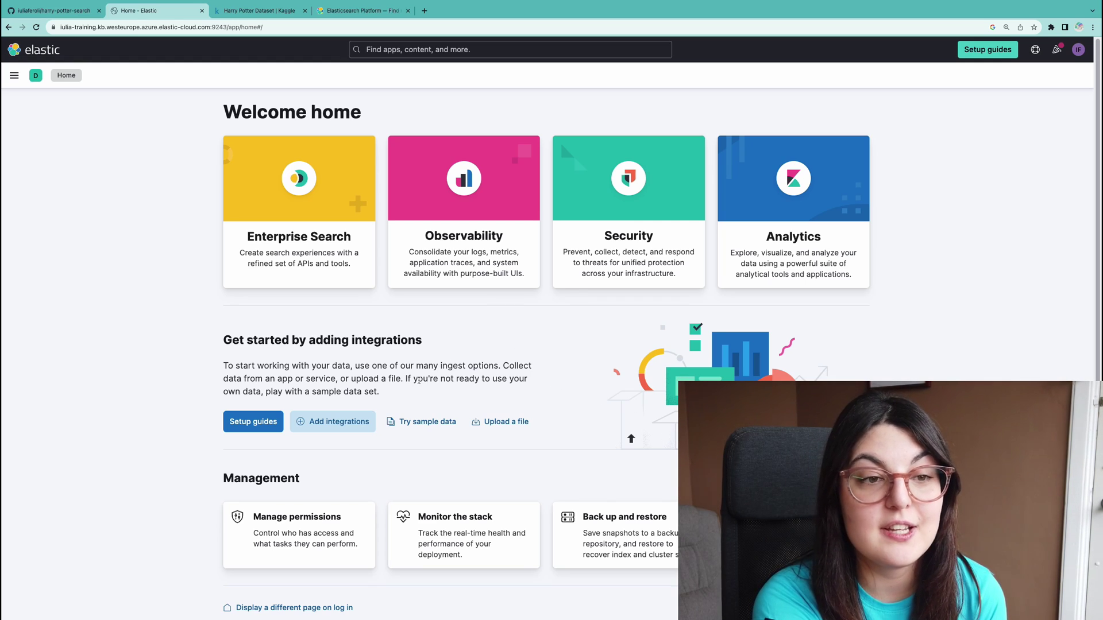
# Upload clean_characters.csv to Kibana and look over its parsed preview
pyautogui.click(498, 423)
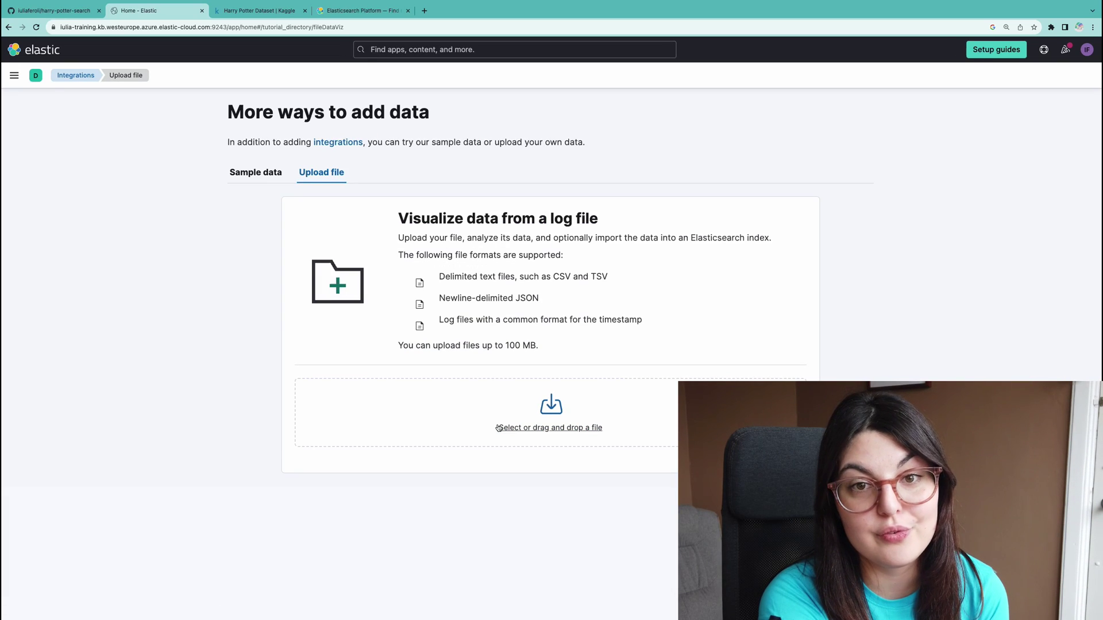
pyautogui.click(554, 428)
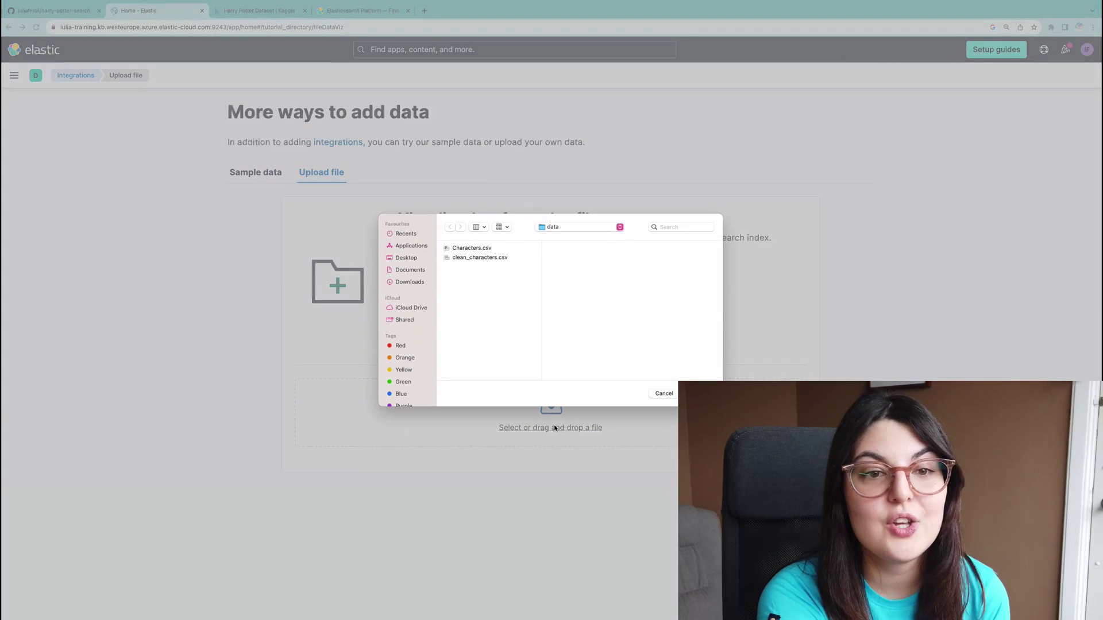
pyautogui.doubleClick(475, 258)
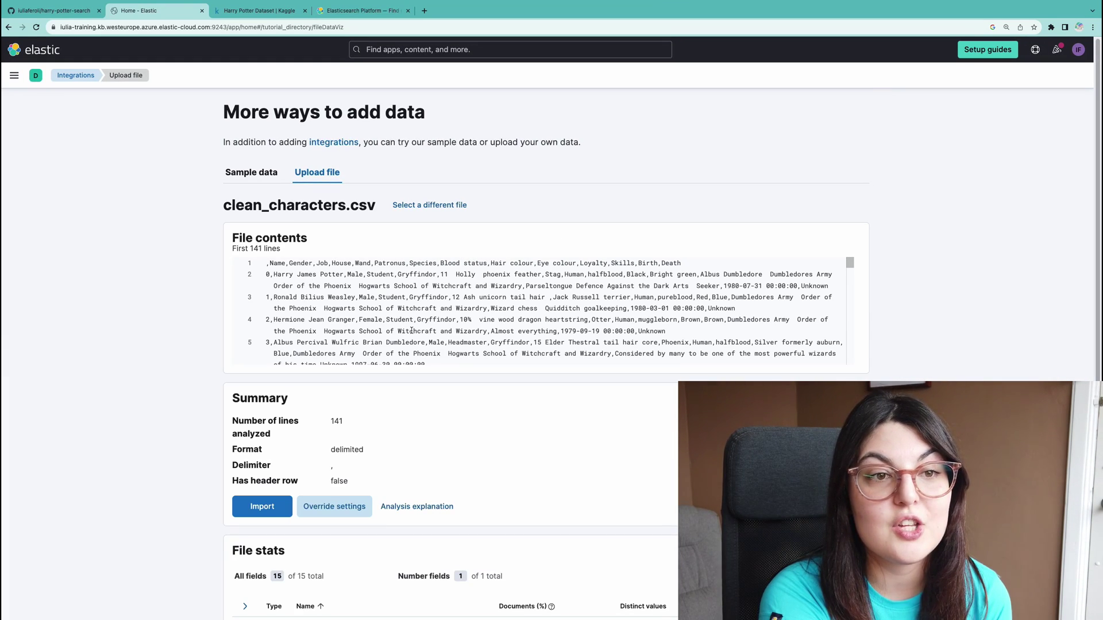
pyautogui.scroll(-5, 412, 330)
pyautogui.scroll(-3, 201, 364)
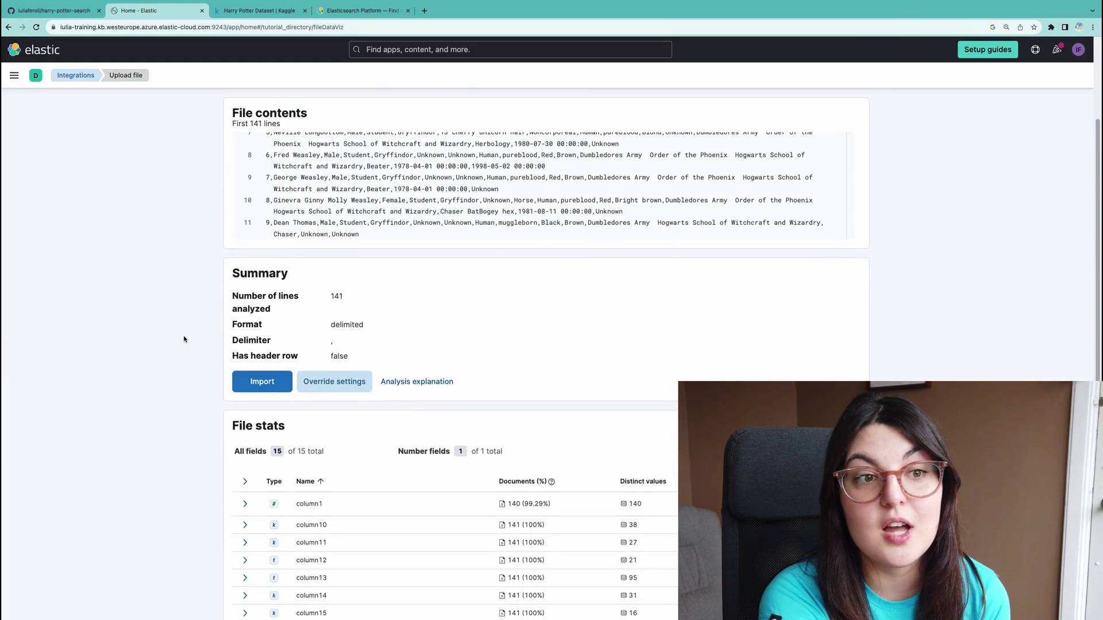
pyautogui.scroll(-4, 184, 339)
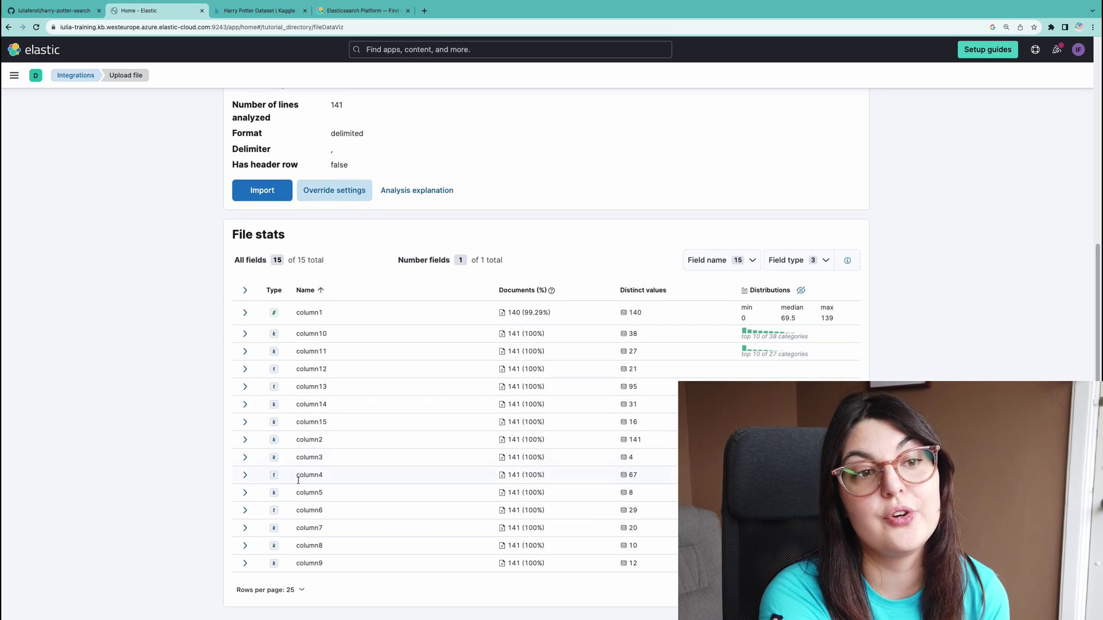
pyautogui.scroll(1, 298, 504)
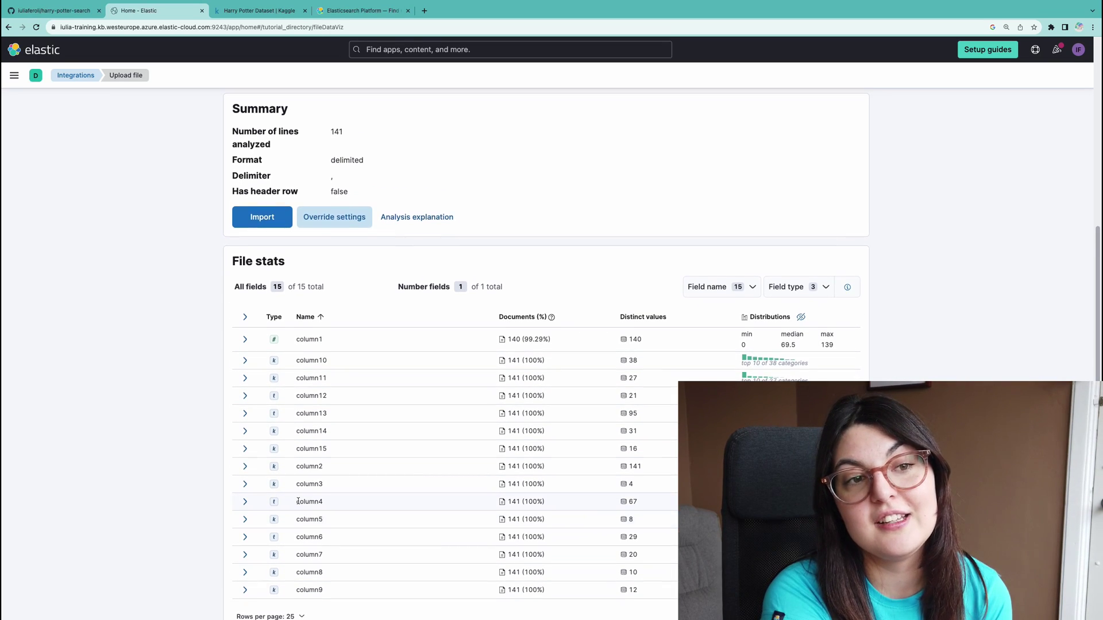
# Override the parse settings so the first row is the header, then proceed to Import
pyautogui.click(325, 223)
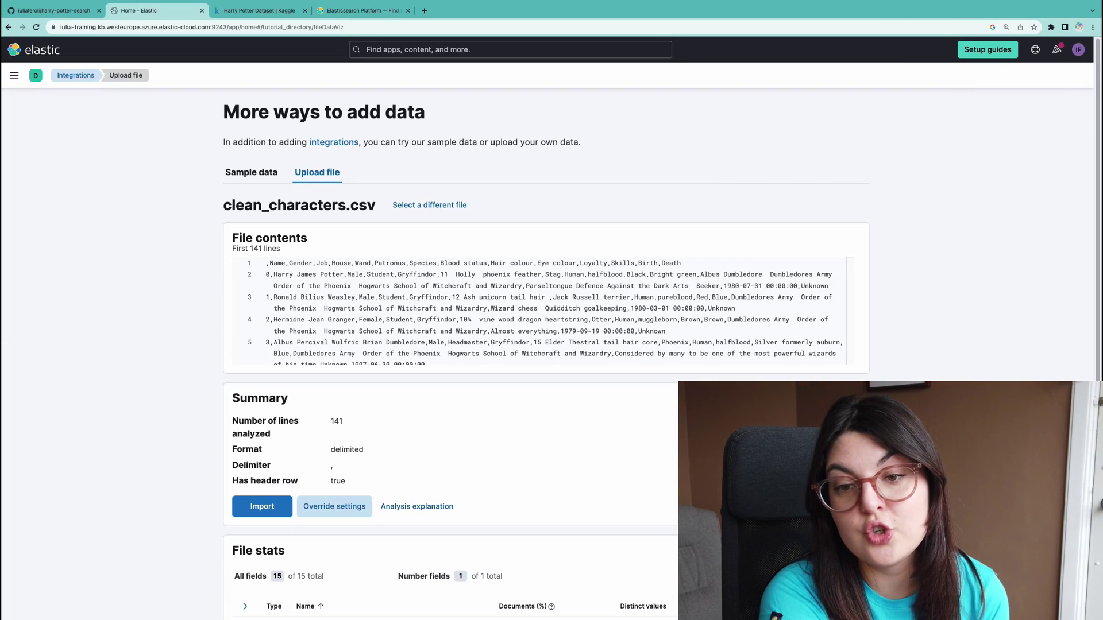
pyautogui.scroll(-5, 545, 345)
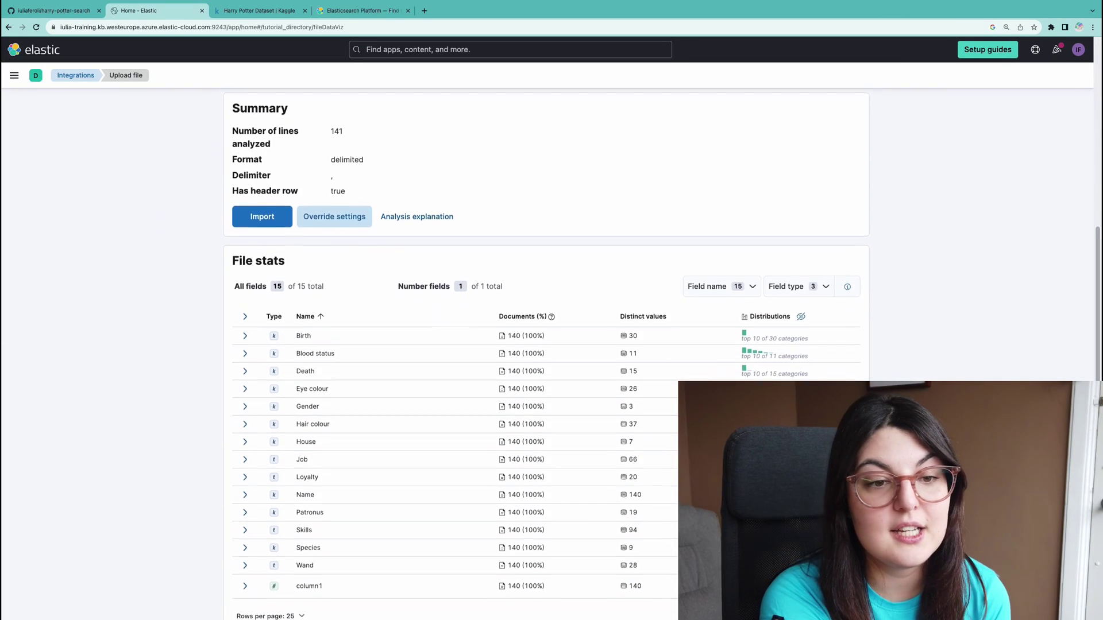
pyautogui.scroll(-1, 767, 305)
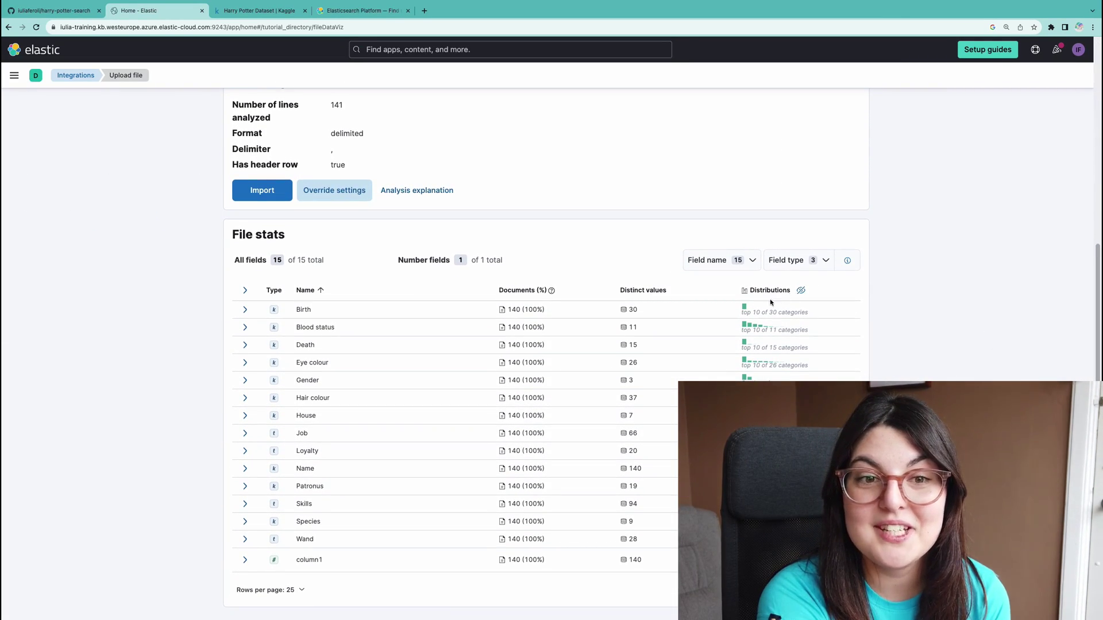
pyautogui.scroll(-1, 746, 466)
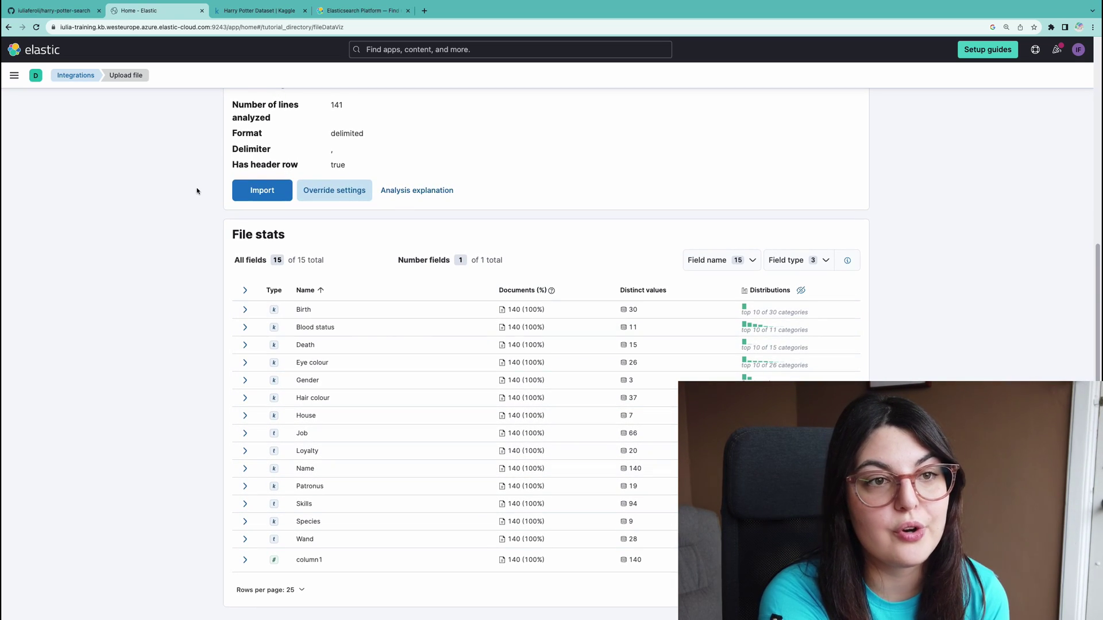
pyautogui.click(264, 191)
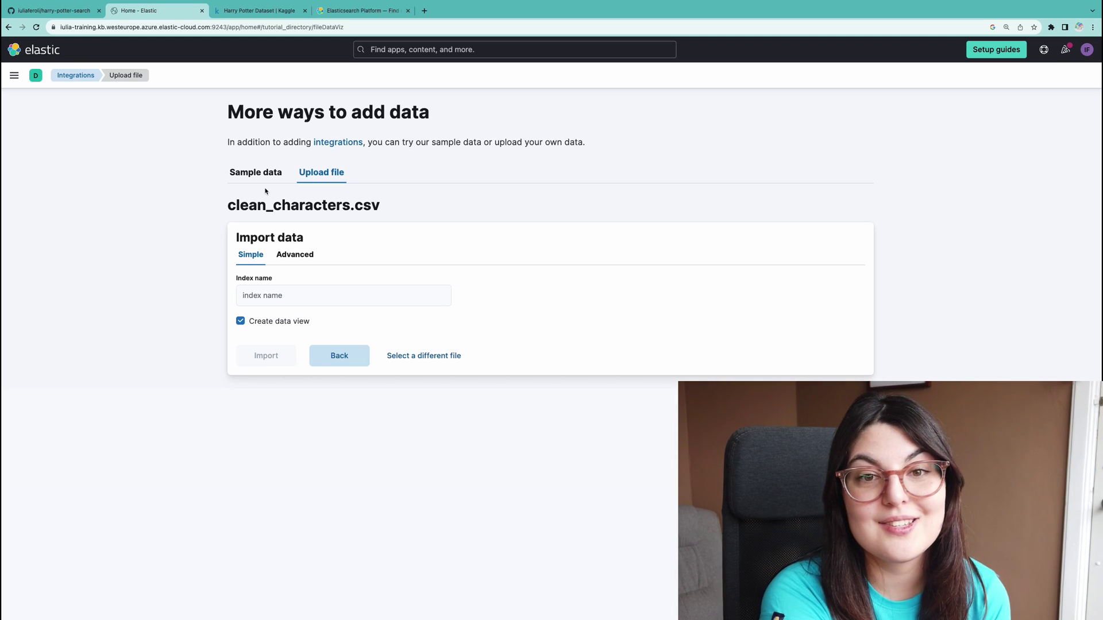
# Import clean_characters.csv into the hp-ch index with a data view created
pyautogui.click(288, 300)
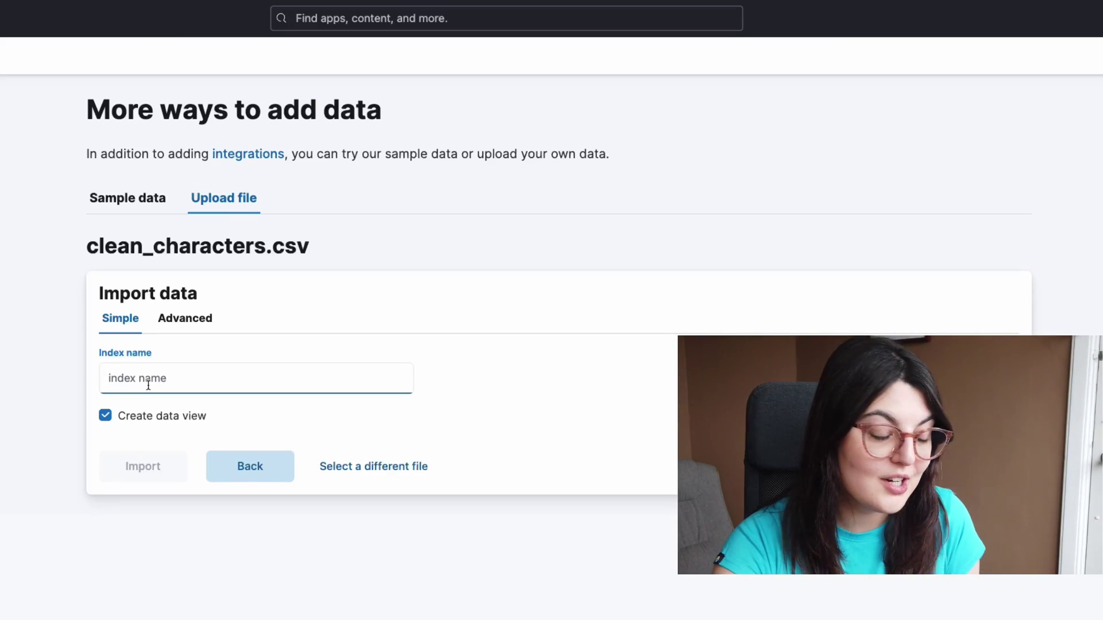
pyautogui.write('hp-ch')
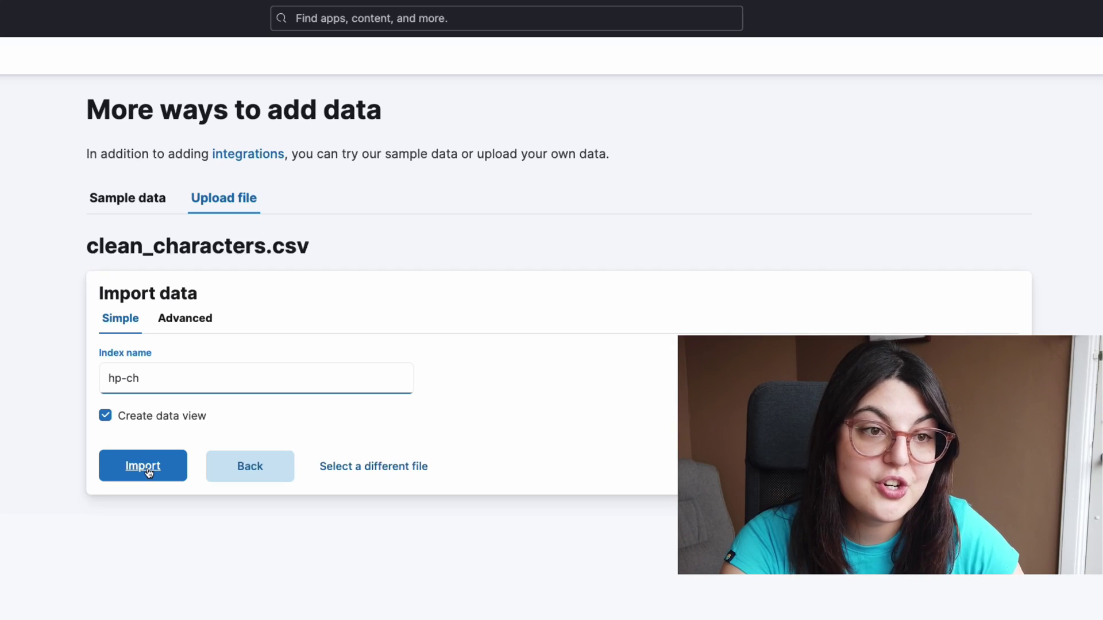
pyautogui.click(144, 472)
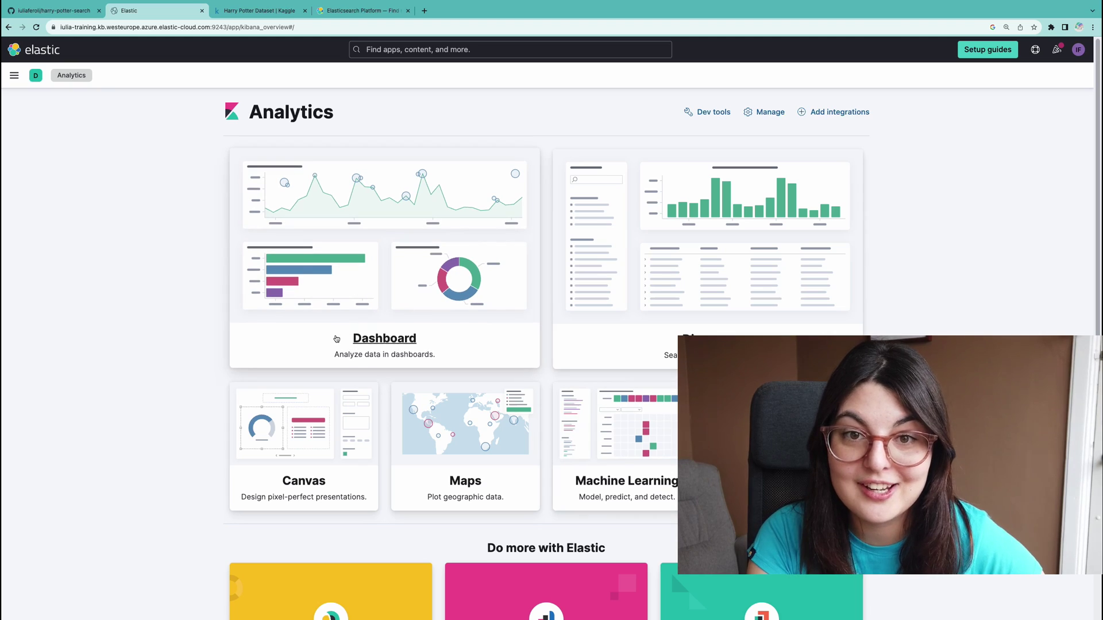
# Open the Harry Potter Dashboard and create a new Lens visualization on hp_char
pyautogui.click(385, 340)
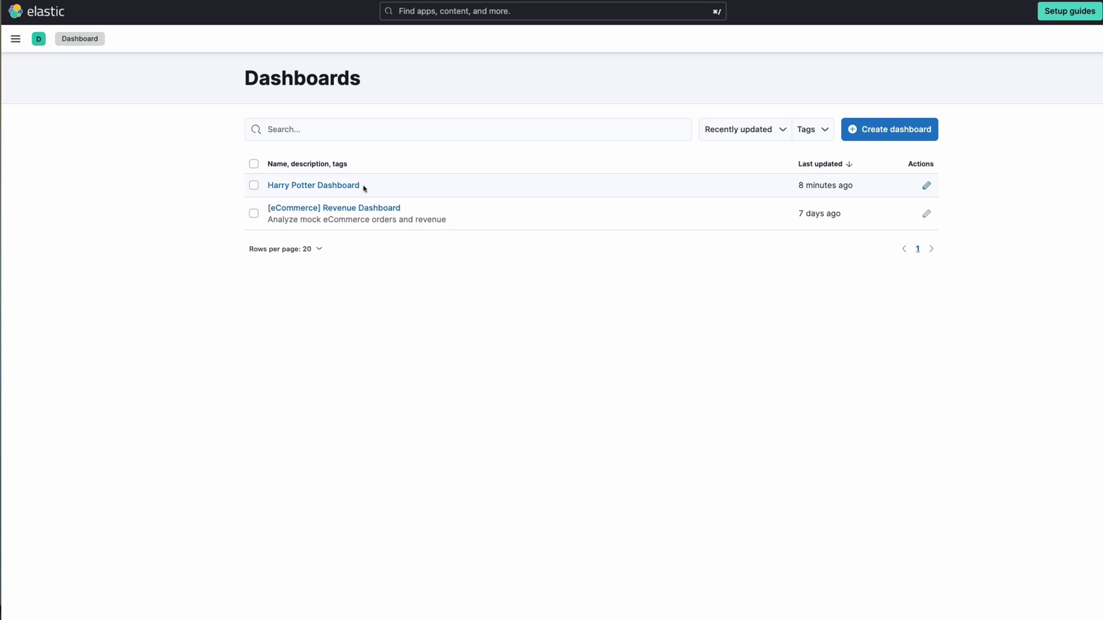
pyautogui.click(338, 185)
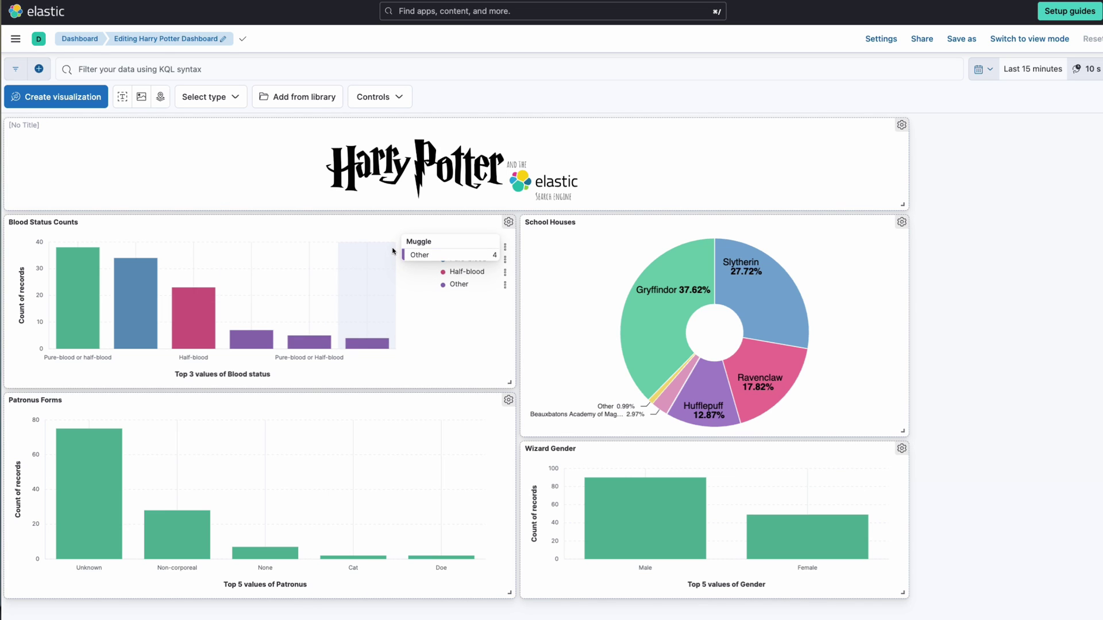
pyautogui.click(179, 98)
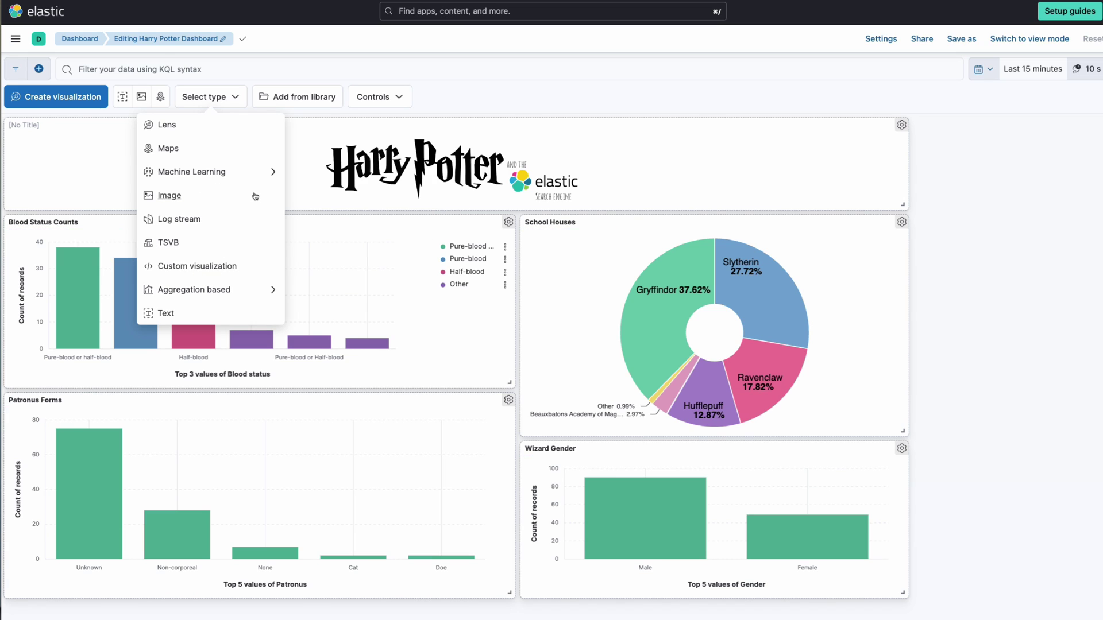
pyautogui.click(604, 158)
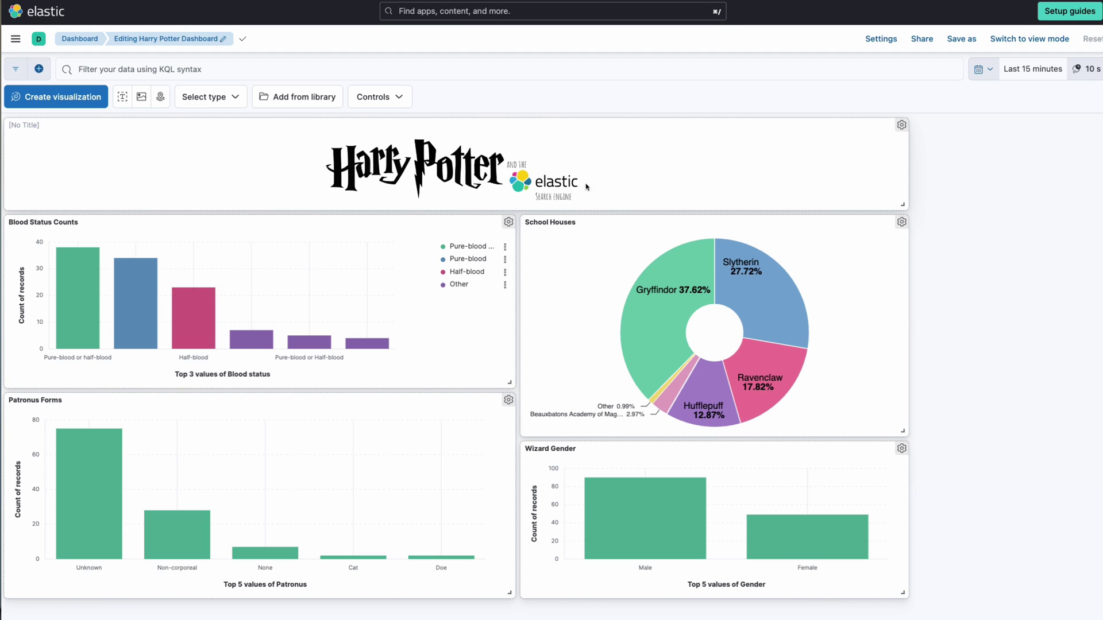
pyautogui.click(79, 97)
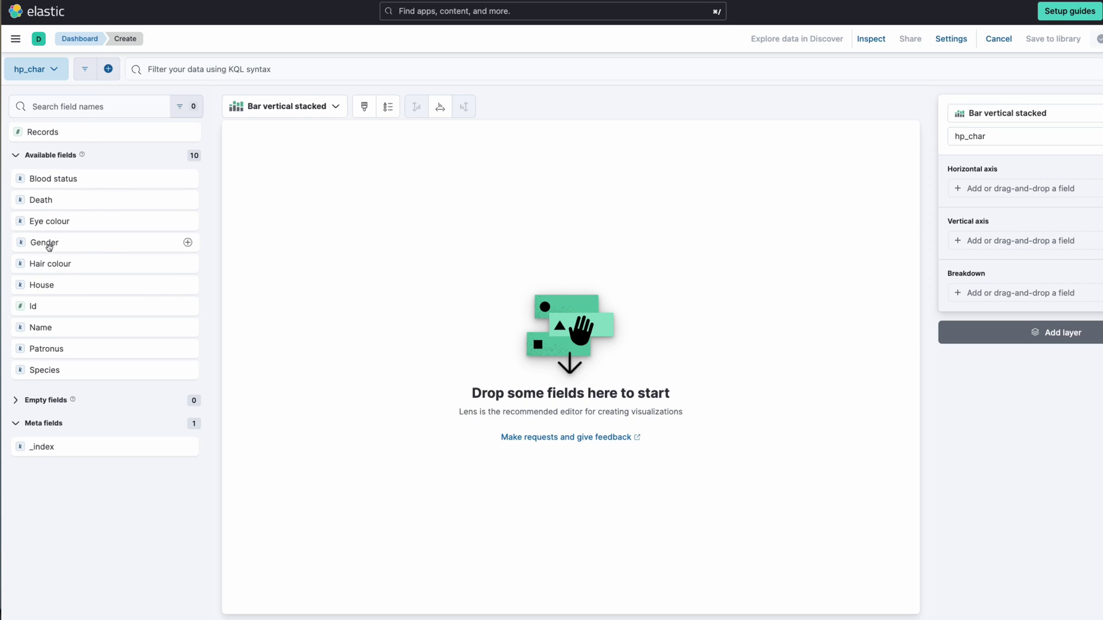
# Chart hp_char record counts by Hair colour in Lens
pyautogui.moveTo(54, 264); pyautogui.dragTo(469, 268)
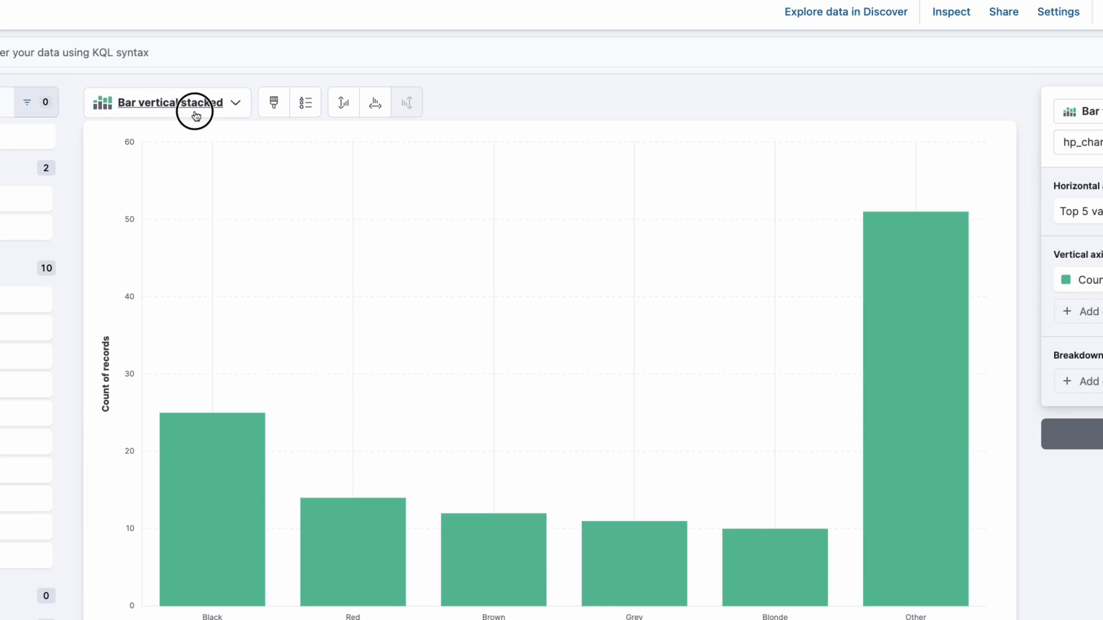
pyautogui.click(305, 107)
pyautogui.scroll(-8, 244, 322)
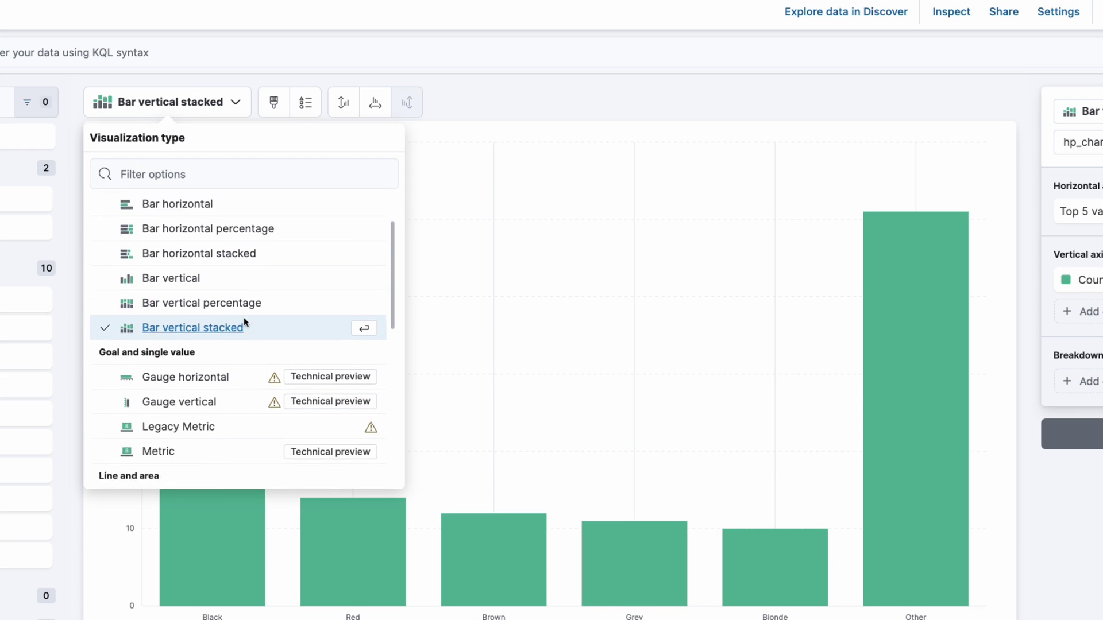
pyautogui.scroll(-3, 244, 320)
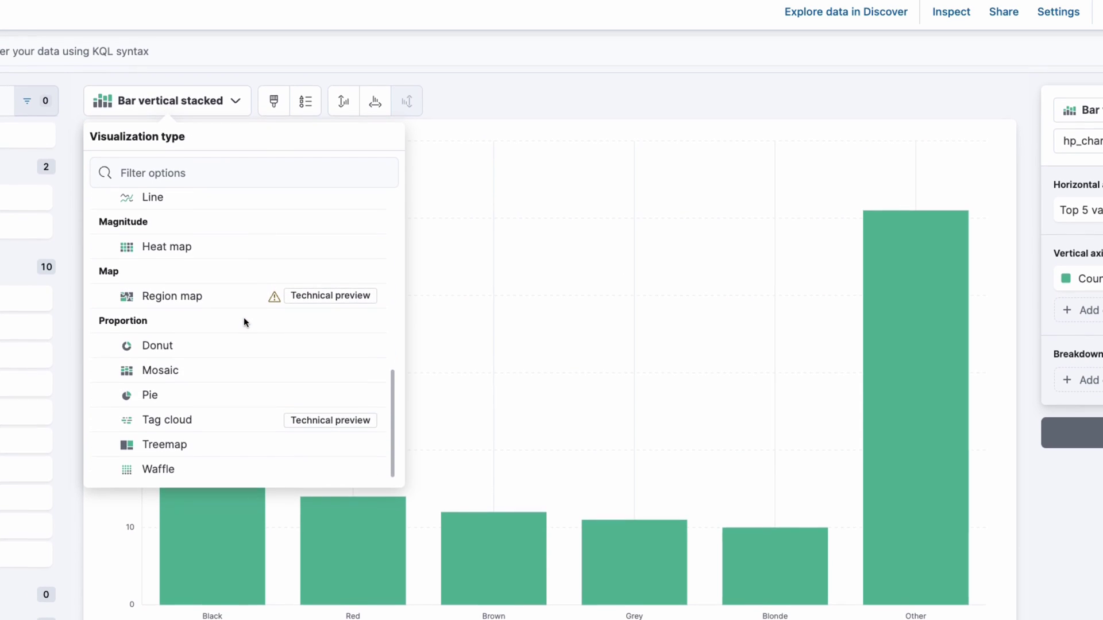
pyautogui.press('Escape')
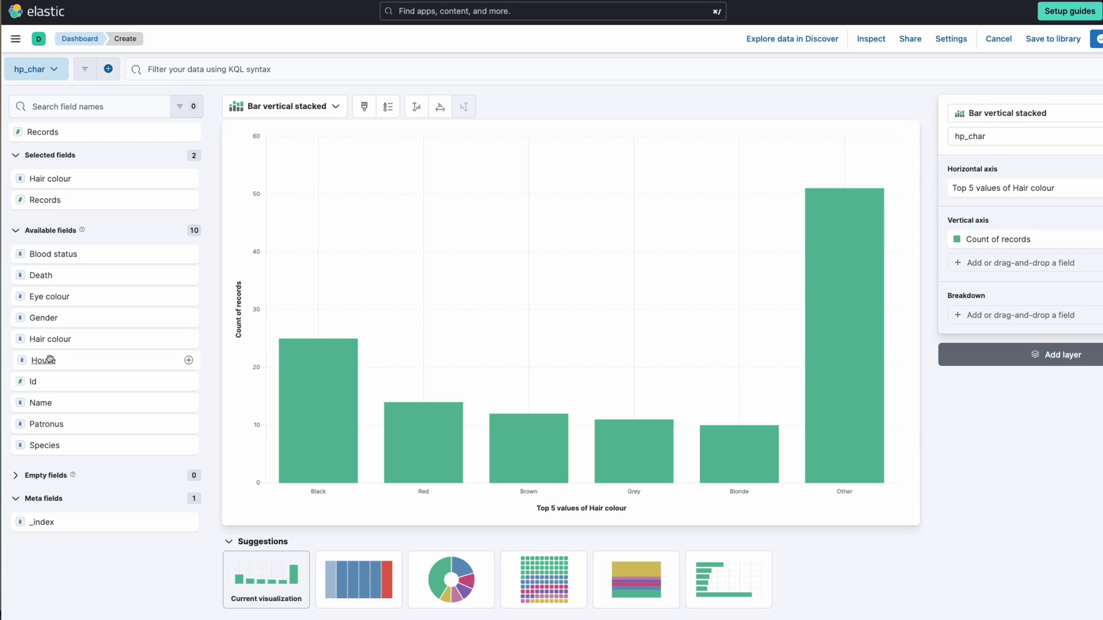
# Break the chart down by House, switch it to a pie, and make House the inner ring
pyautogui.moveTo(45, 361); pyautogui.dragTo(485, 315)
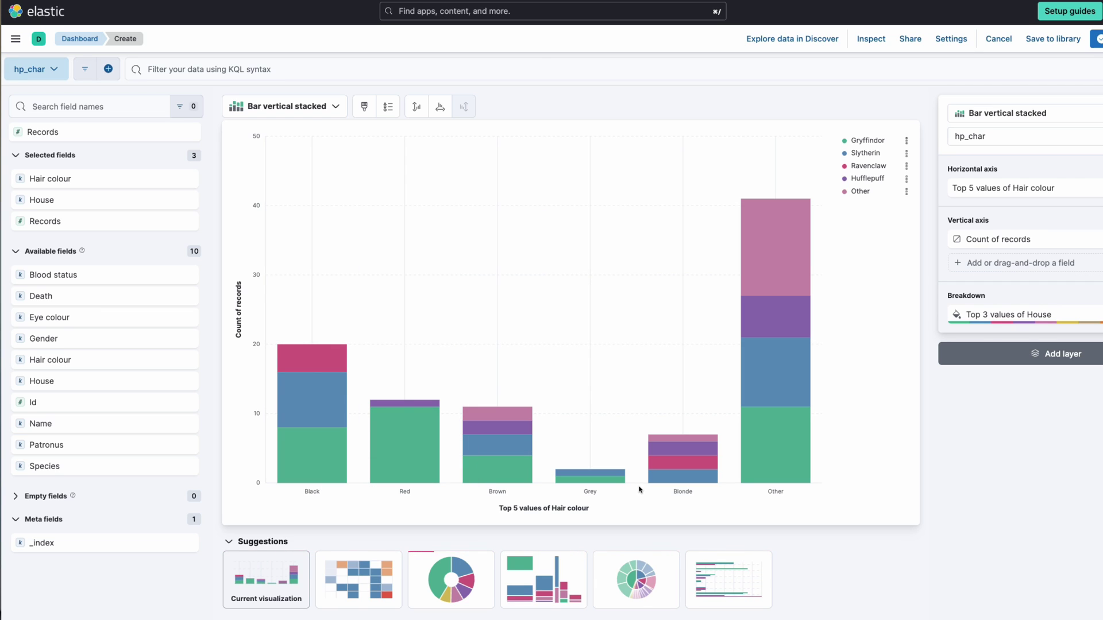
pyautogui.click(638, 571)
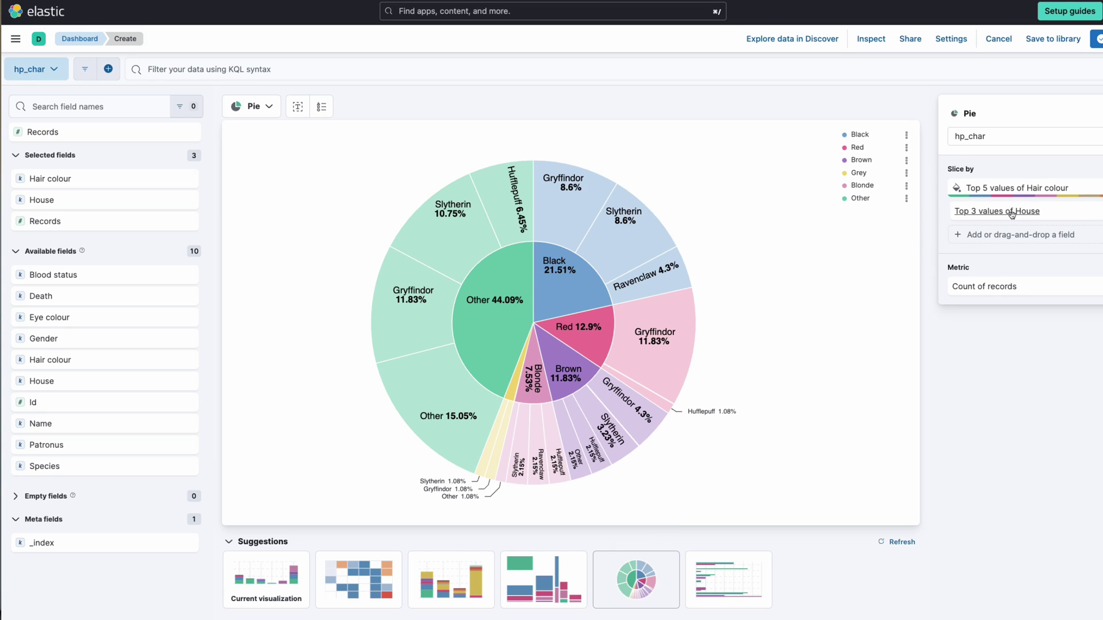
pyautogui.moveTo(1012, 215); pyautogui.dragTo(1010, 187)
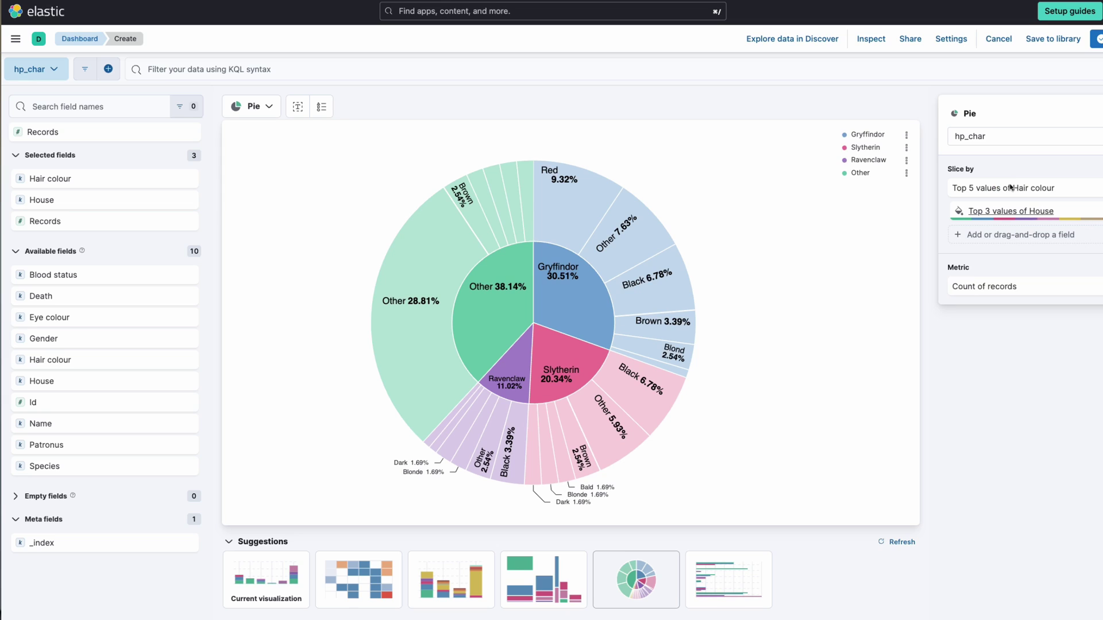
pyautogui.moveTo(617, 182)
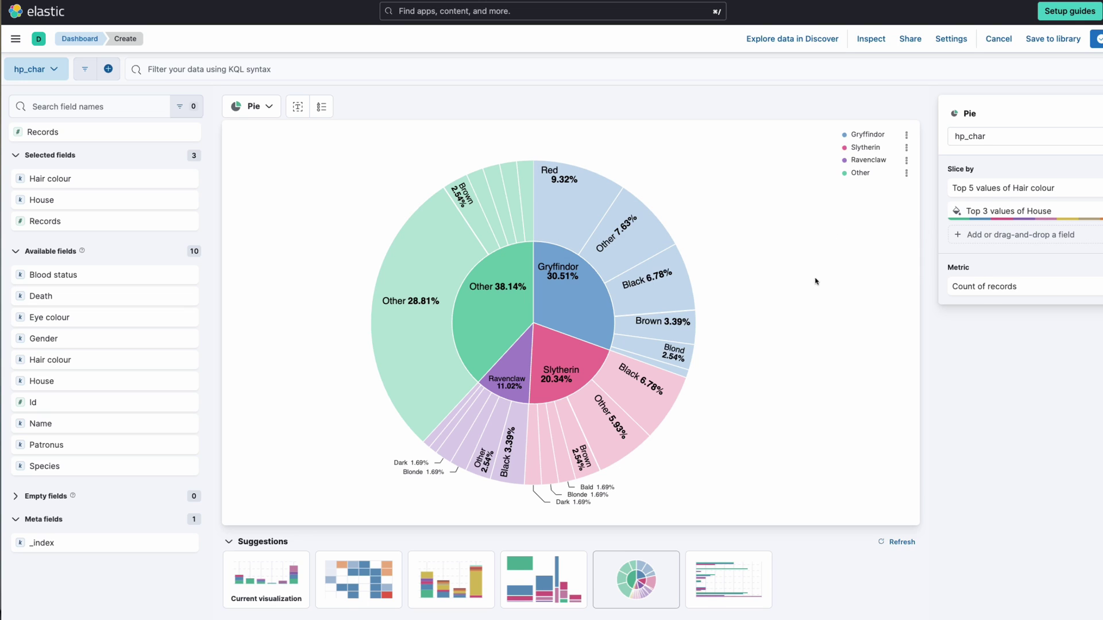
# Filter the dashboard to Blood status: Pure-blood, after removing a trial Gryffindor filter
pyautogui.click(276, 591)
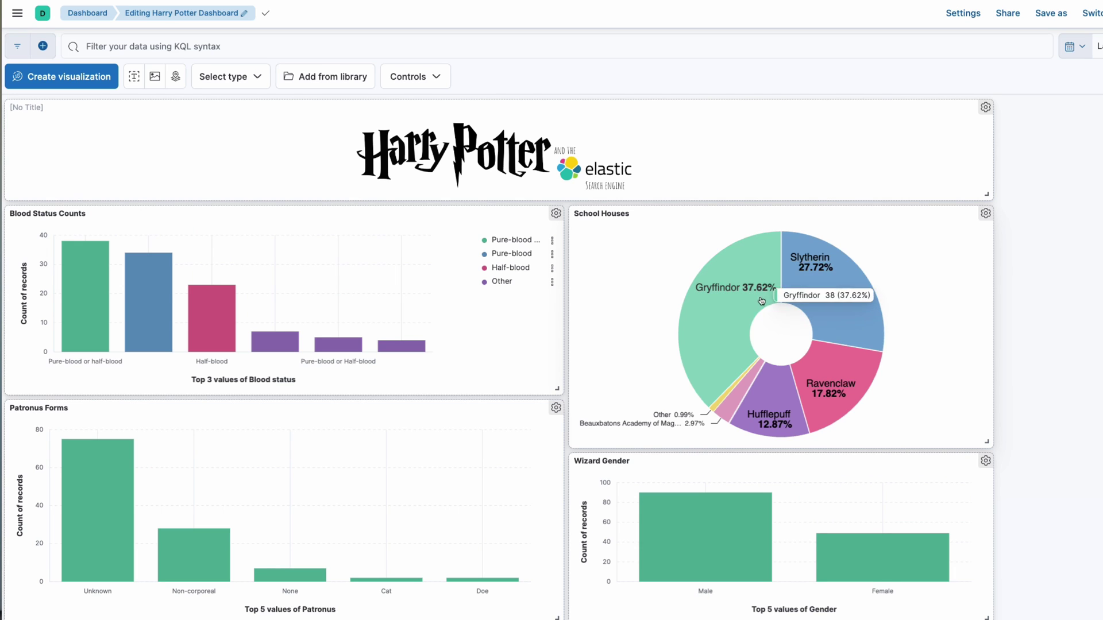
pyautogui.click(712, 310)
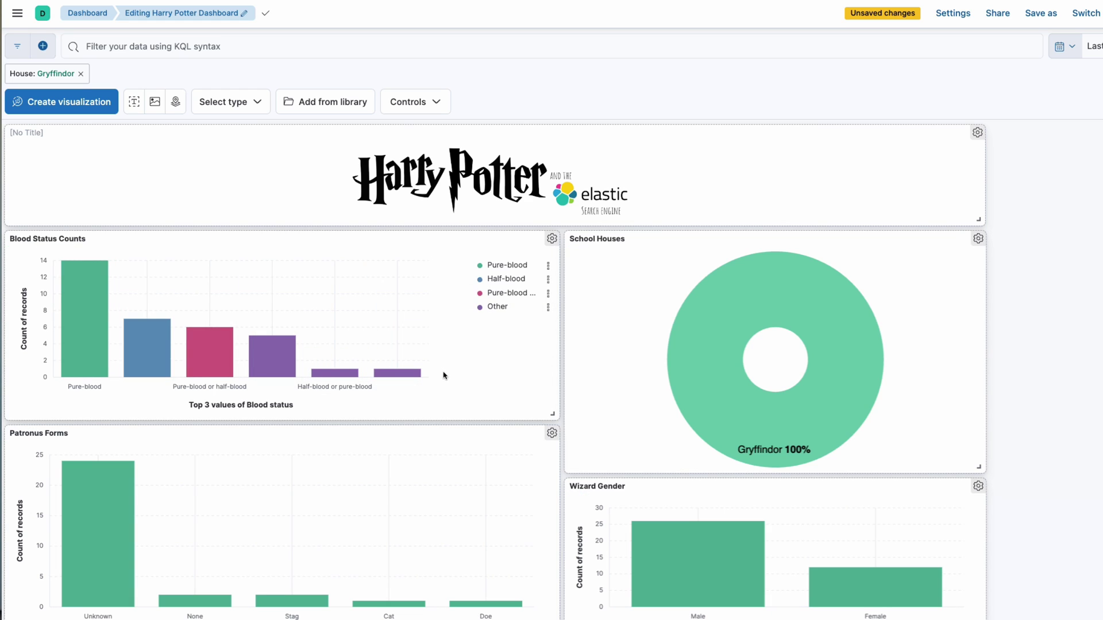
pyautogui.click(81, 74)
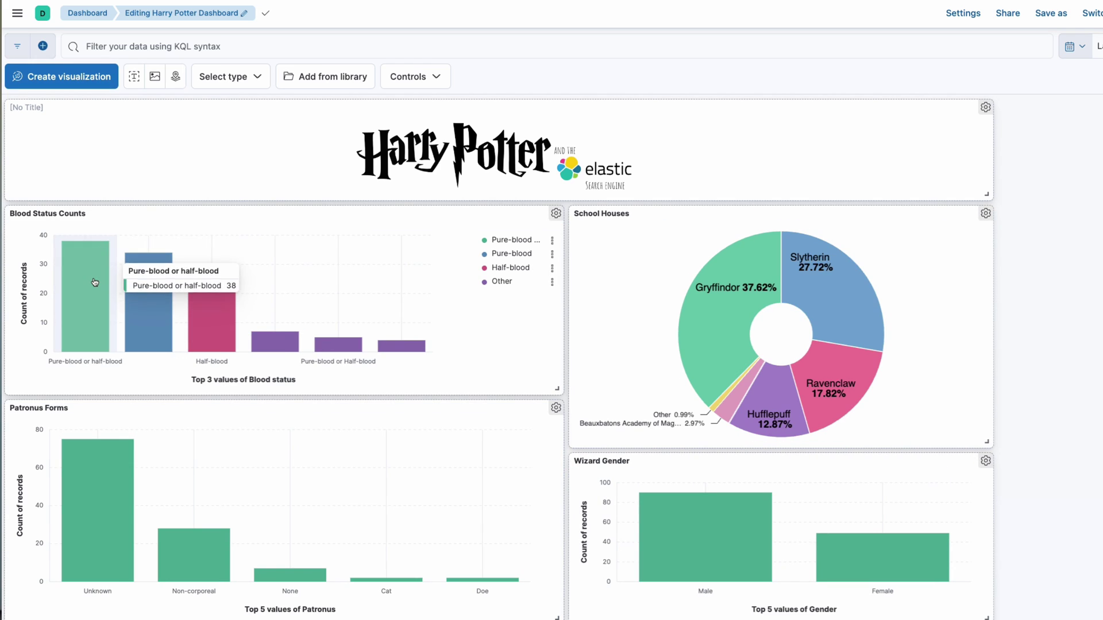
pyautogui.click(138, 289)
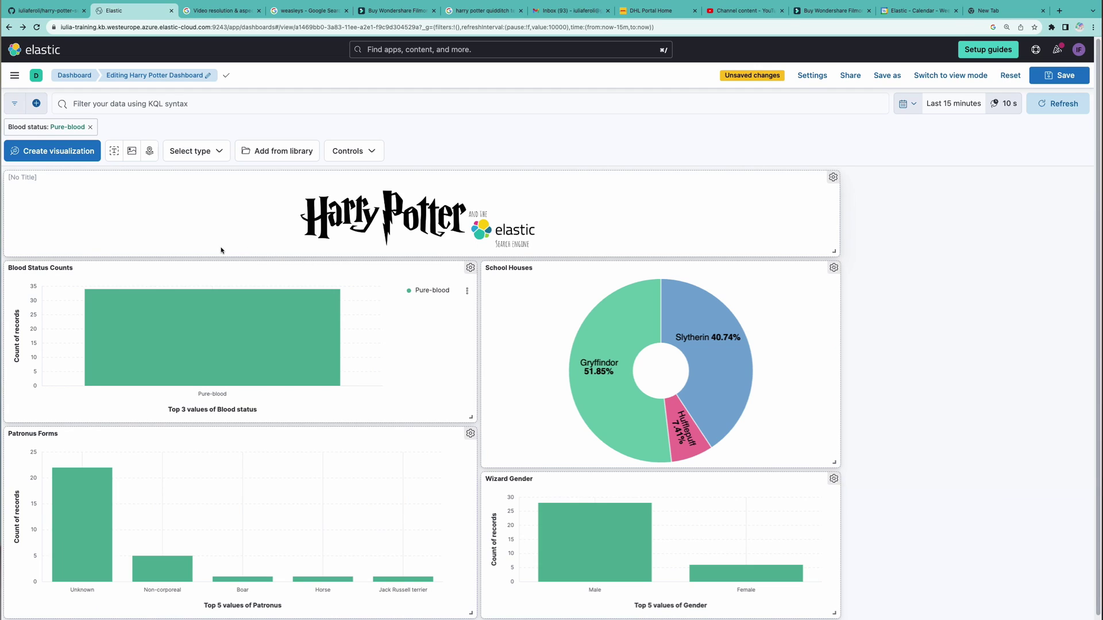
# Go to Discover, leaving the dashboard without saving changes
pyautogui.click(15, 78)
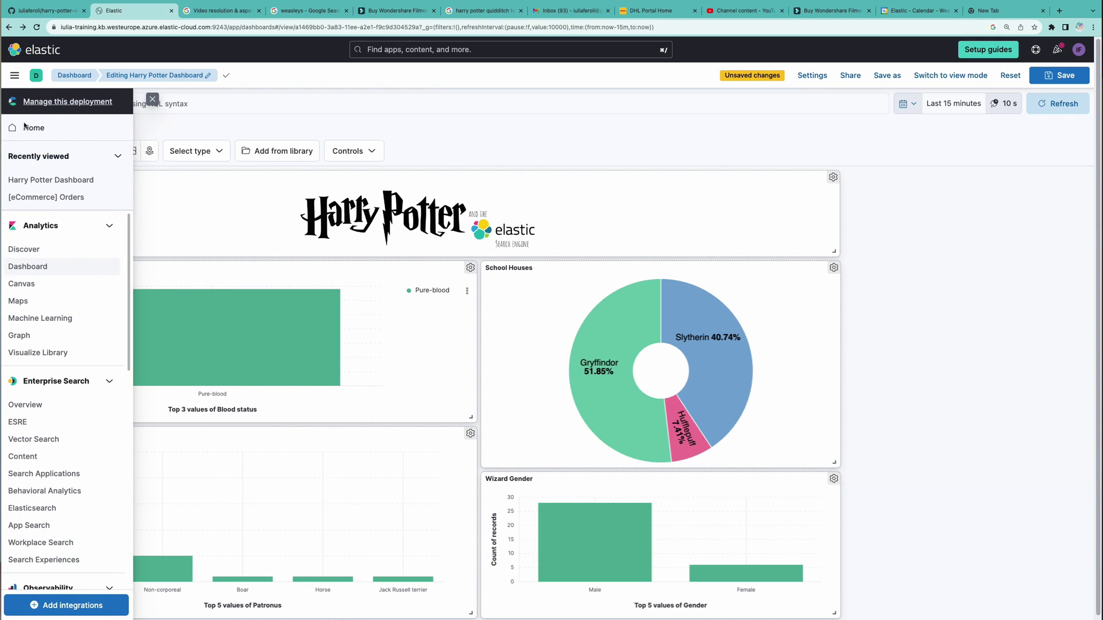
pyautogui.click(31, 252)
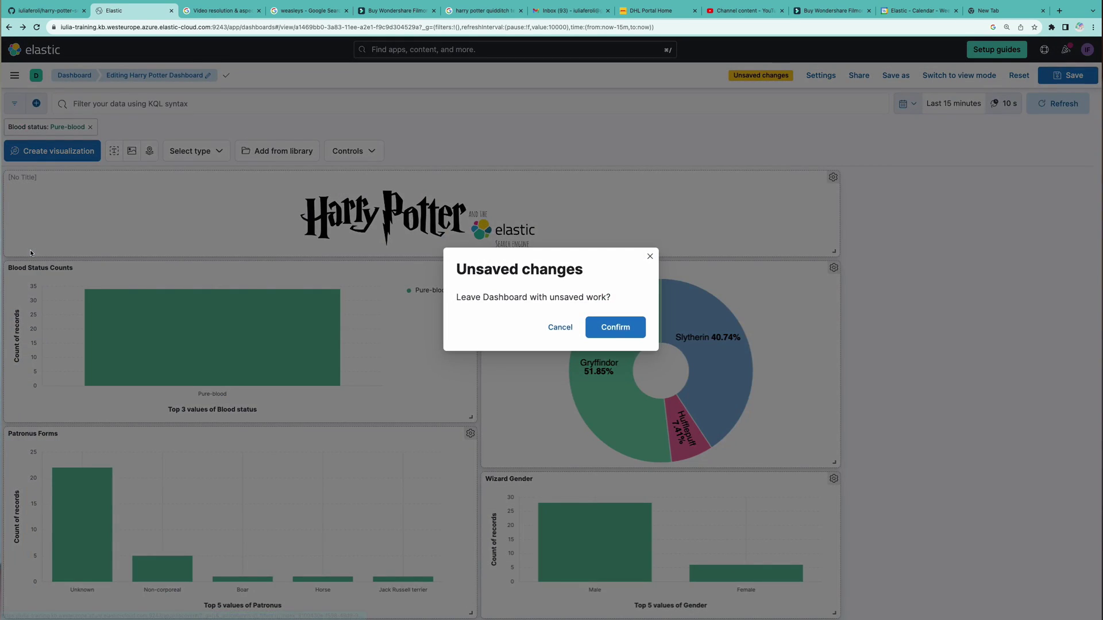
pyautogui.click(605, 332)
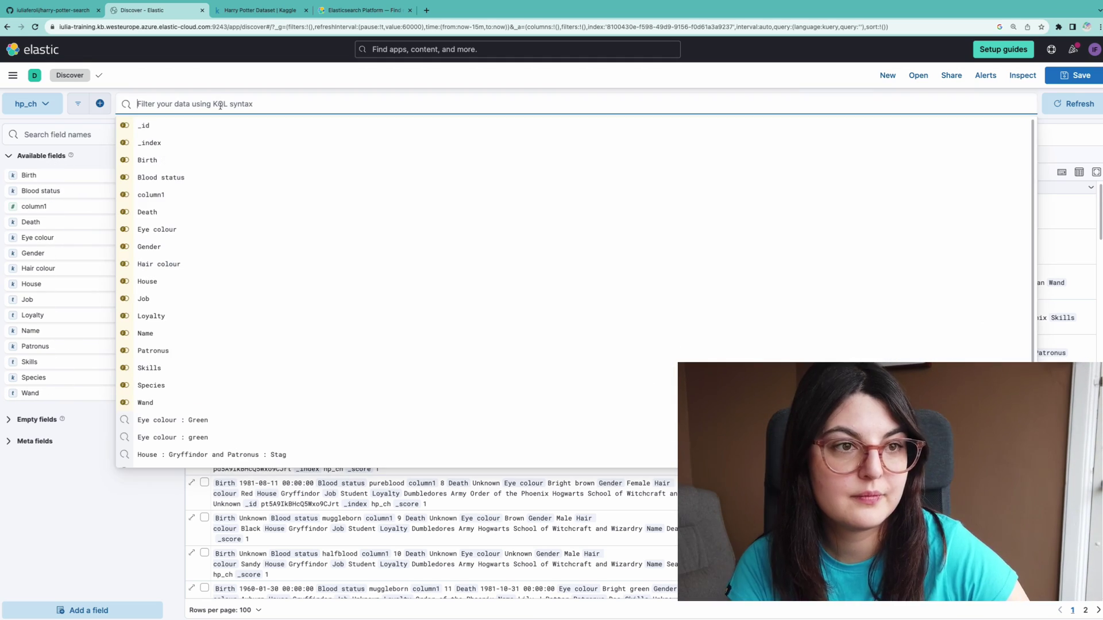
# Search hp_ch with KQL Hair colour : Red and review the 14 hits
pyautogui.write('Hair')
pyautogui.press('Down')
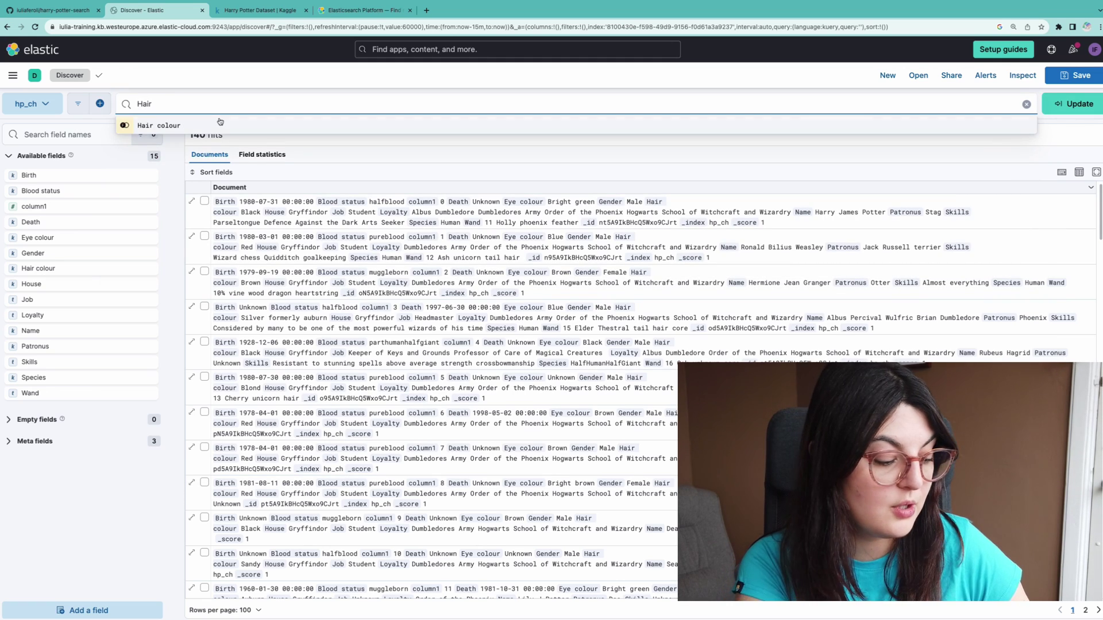
pyautogui.press('Return')
pyautogui.write(': ')
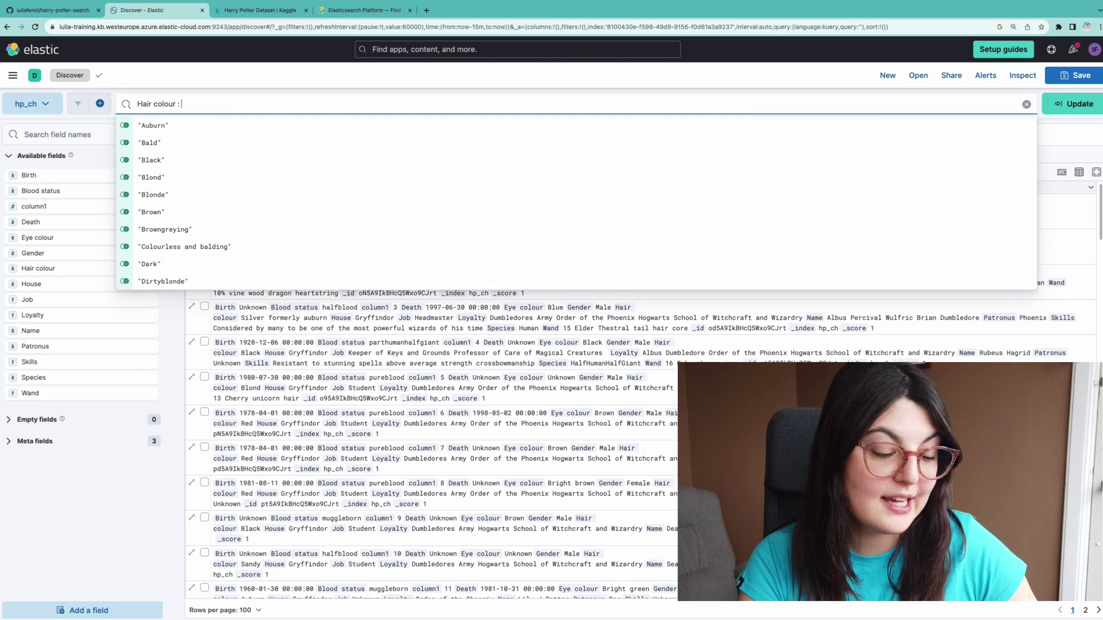
pyautogui.write('Red')
pyautogui.press('Return')
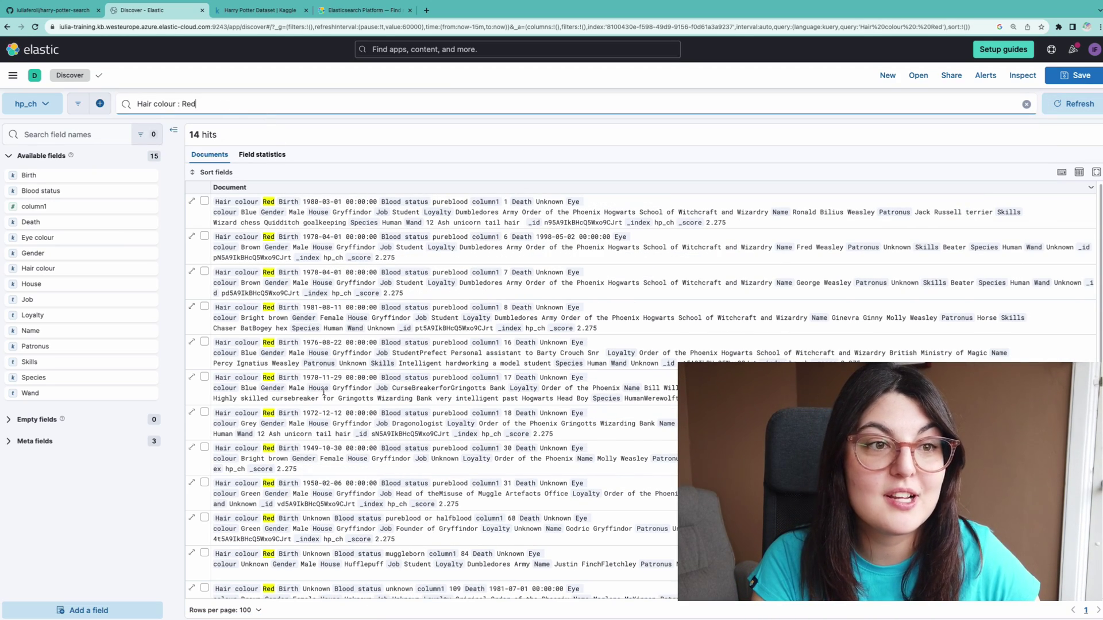
pyautogui.scroll(-3, 324, 392)
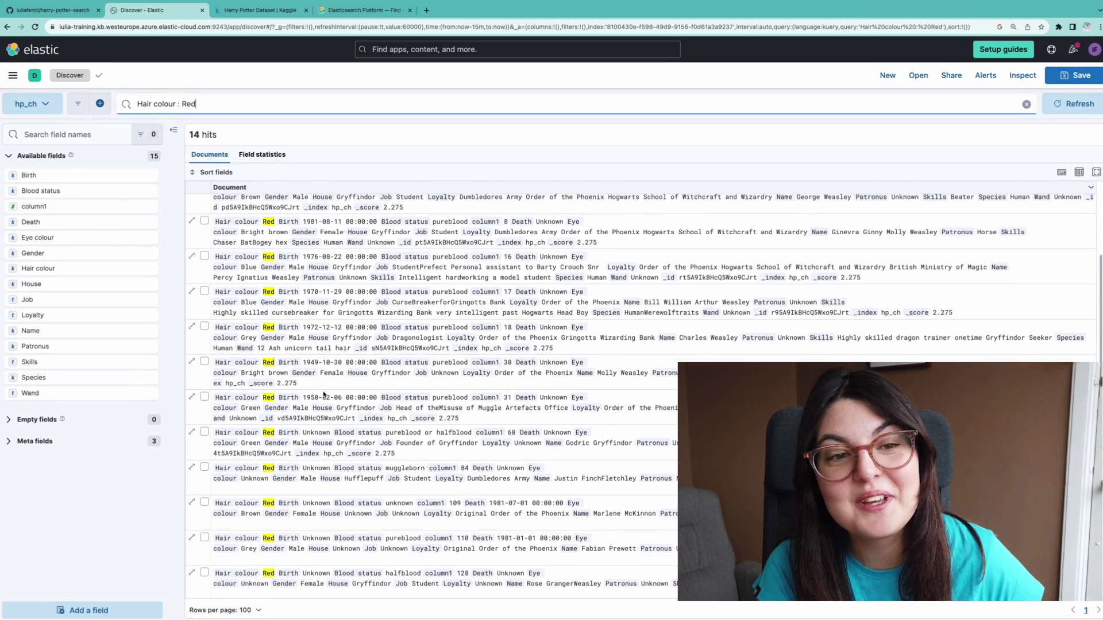
pyautogui.scroll(3, 324, 394)
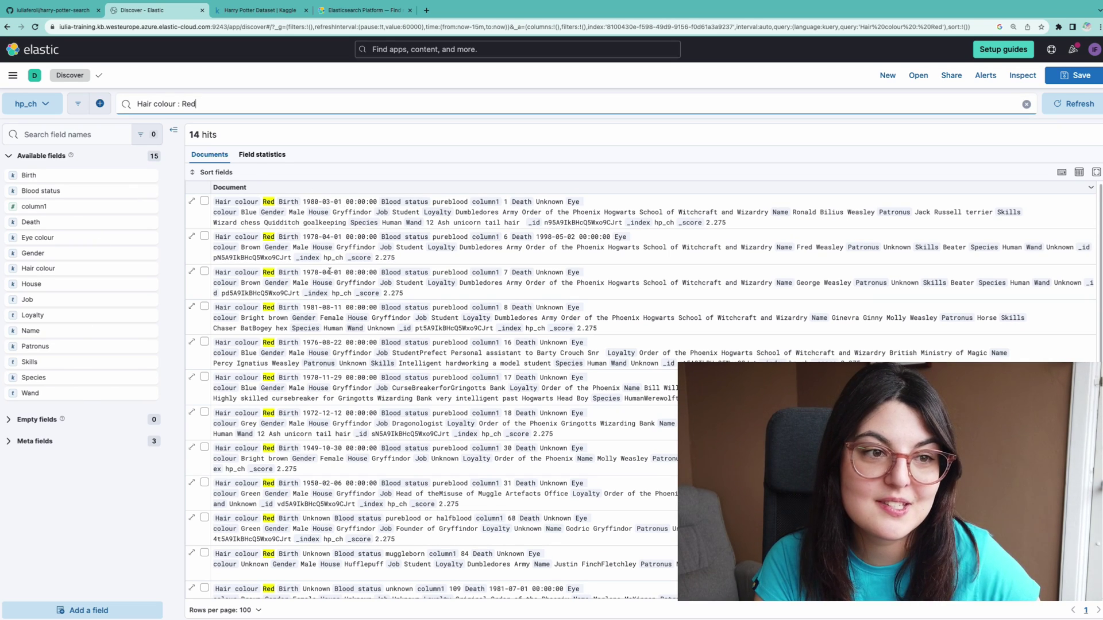
# Narrow the query to Hair colour : Red and Job : student, leaving 6 hits
pyautogui.click(224, 102)
pyautogui.write('and s')
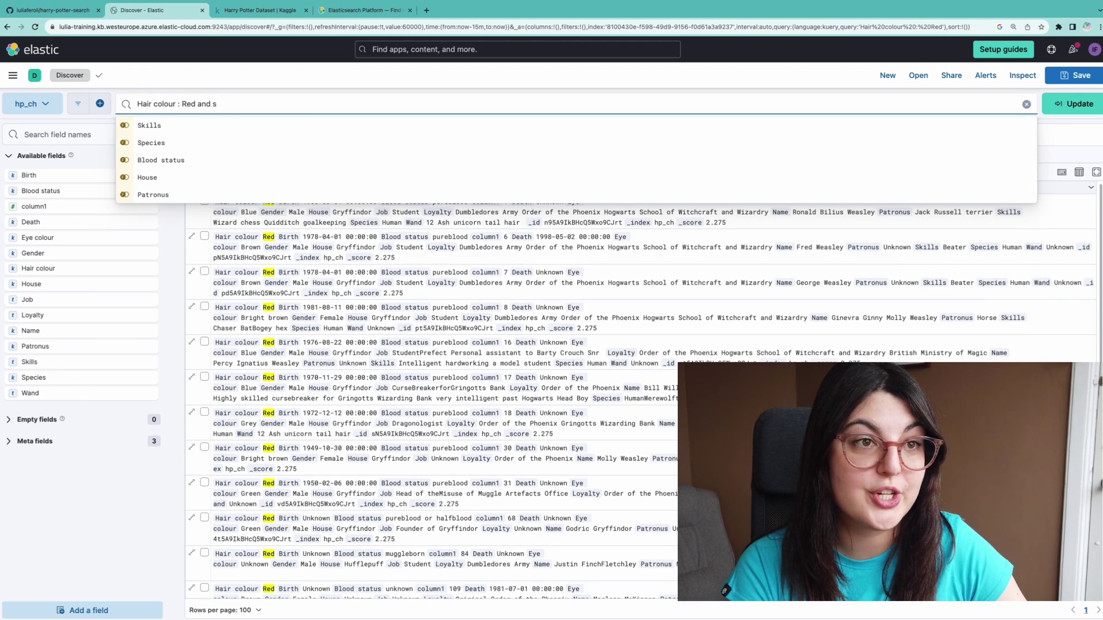
pyautogui.press('BackSpace')
pyautogui.write('Job ')
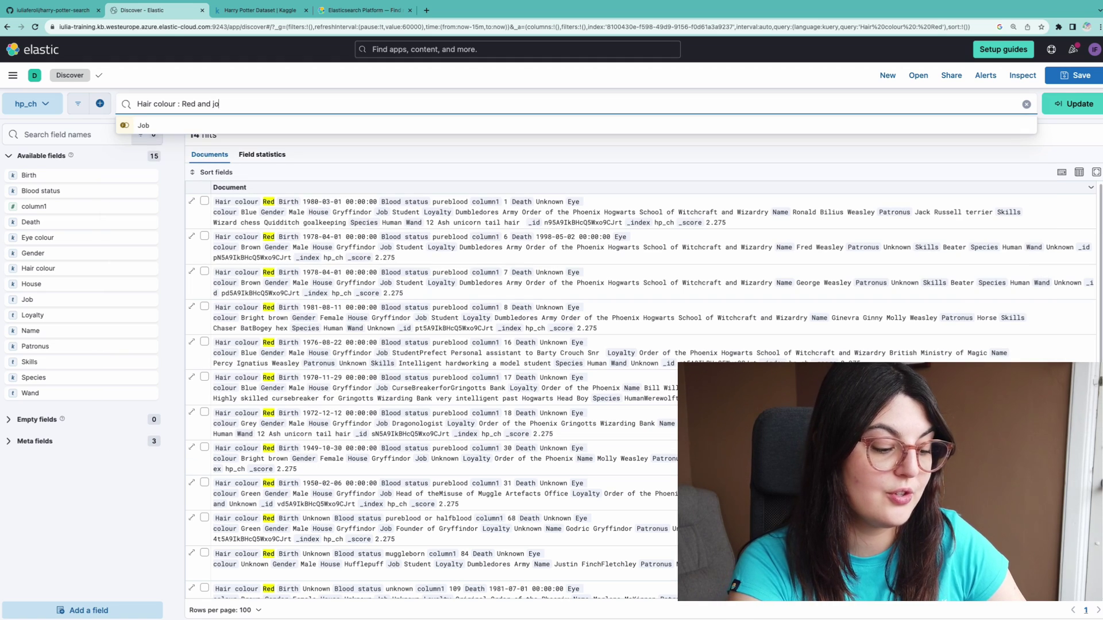
pyautogui.write(': s')
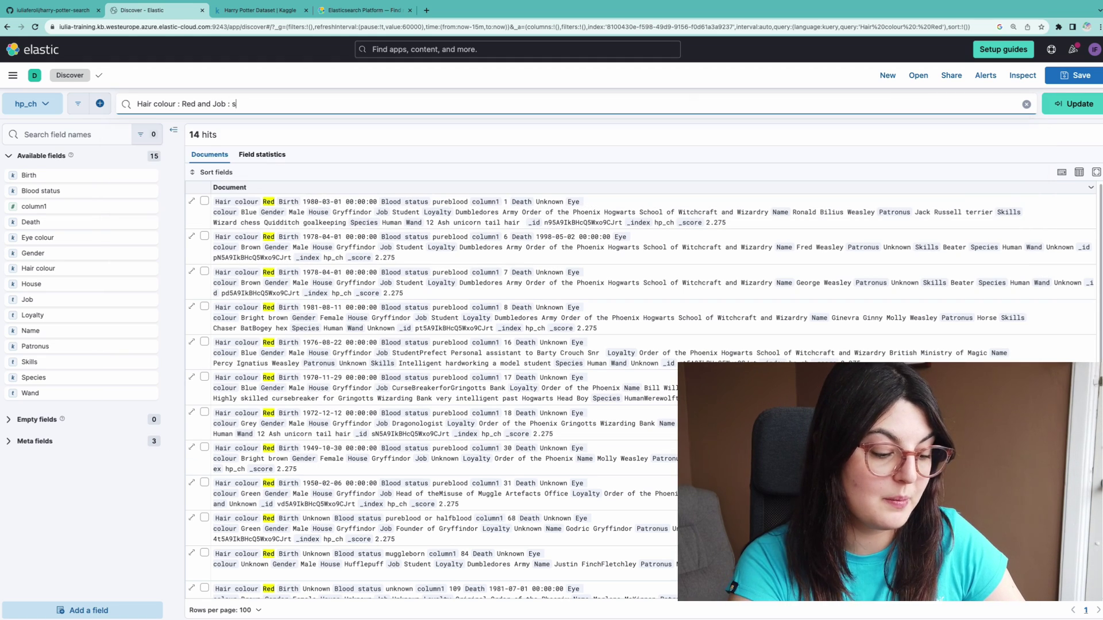
pyautogui.write('tudent')
pyautogui.press('Return')
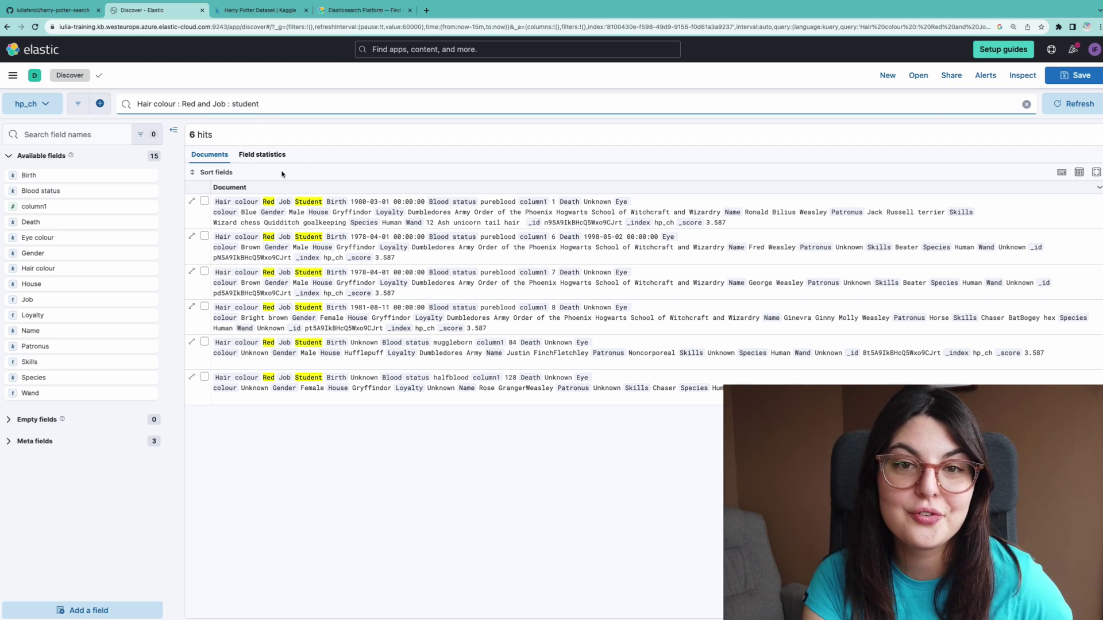
pyautogui.click(13, 75)
# Open Dev Tools and run the Loyalty 'Hogwarts School' match on hp, returning 36 hits
pyautogui.scroll(-5, 62, 337)
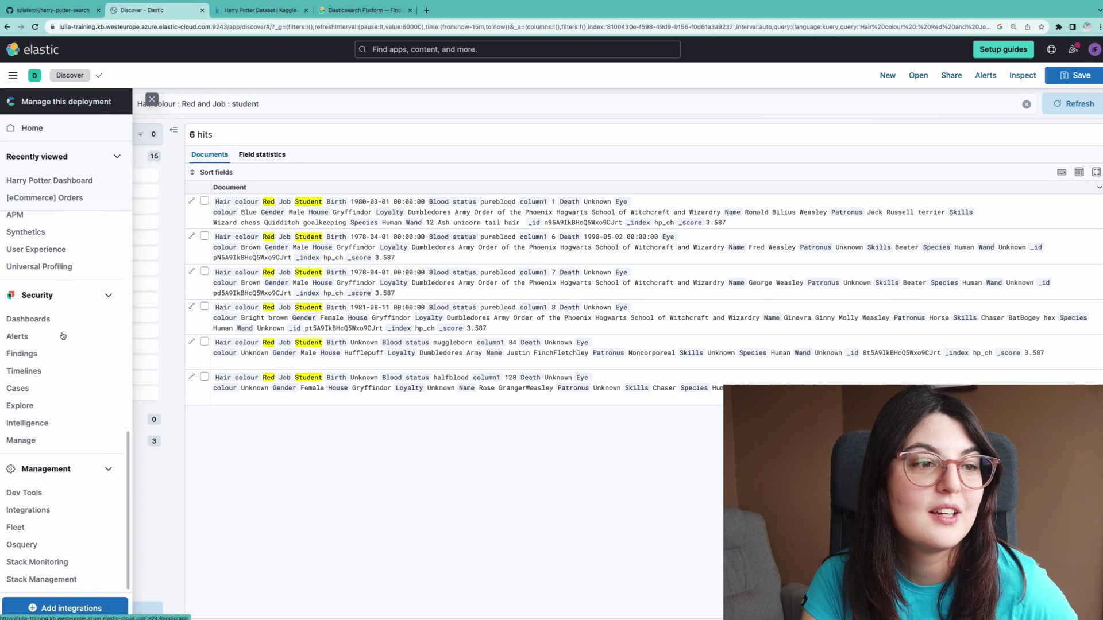
pyautogui.click(38, 495)
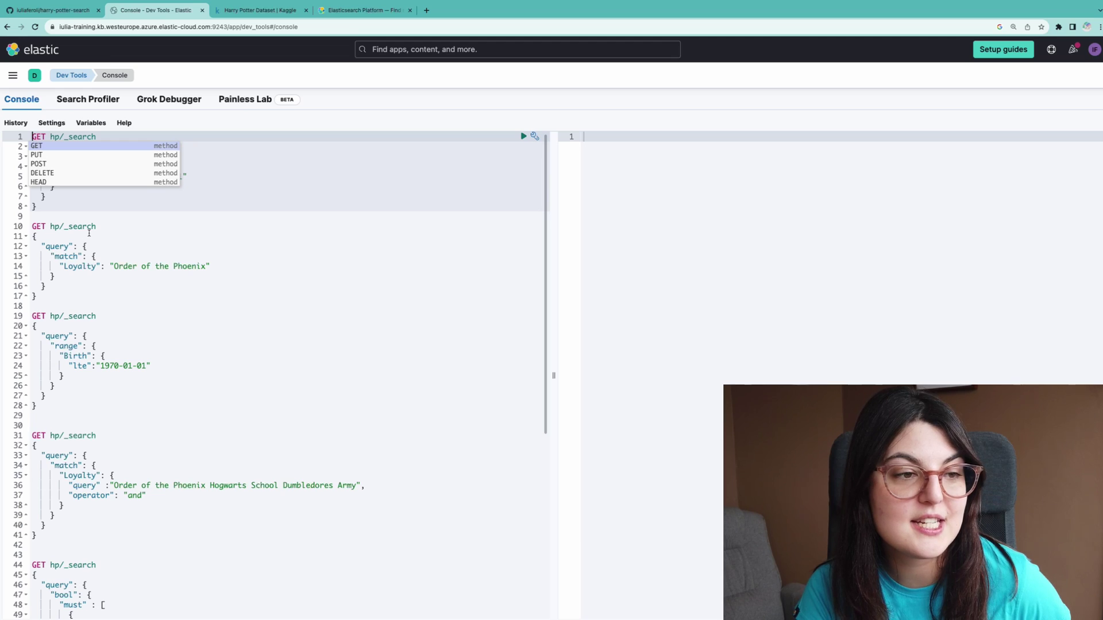
pyautogui.click(233, 218)
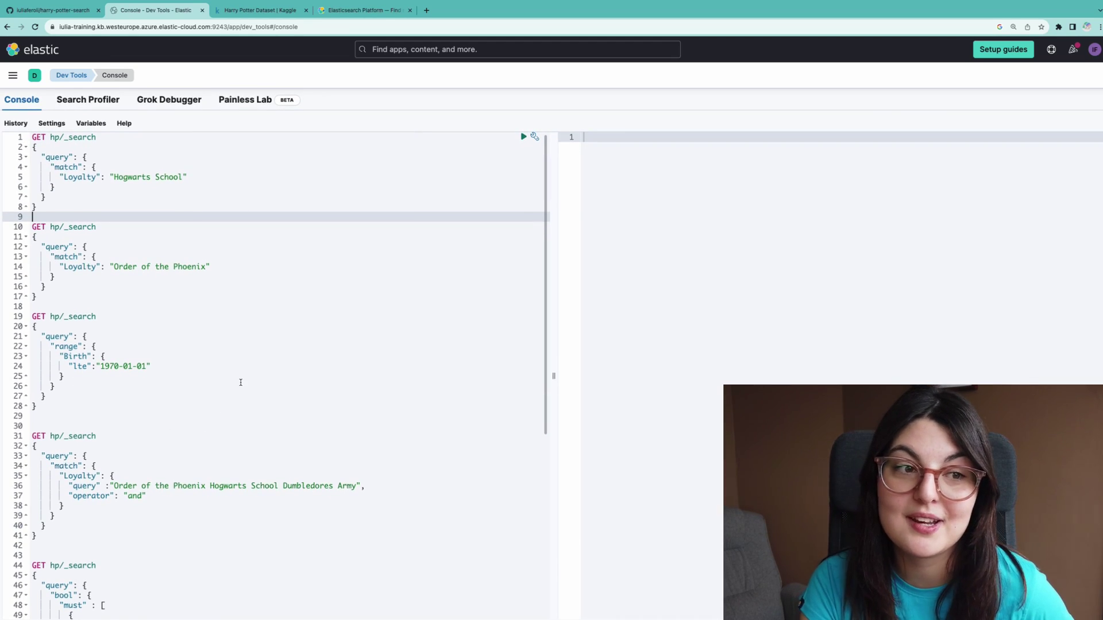
pyautogui.scroll(-1, 176, 266)
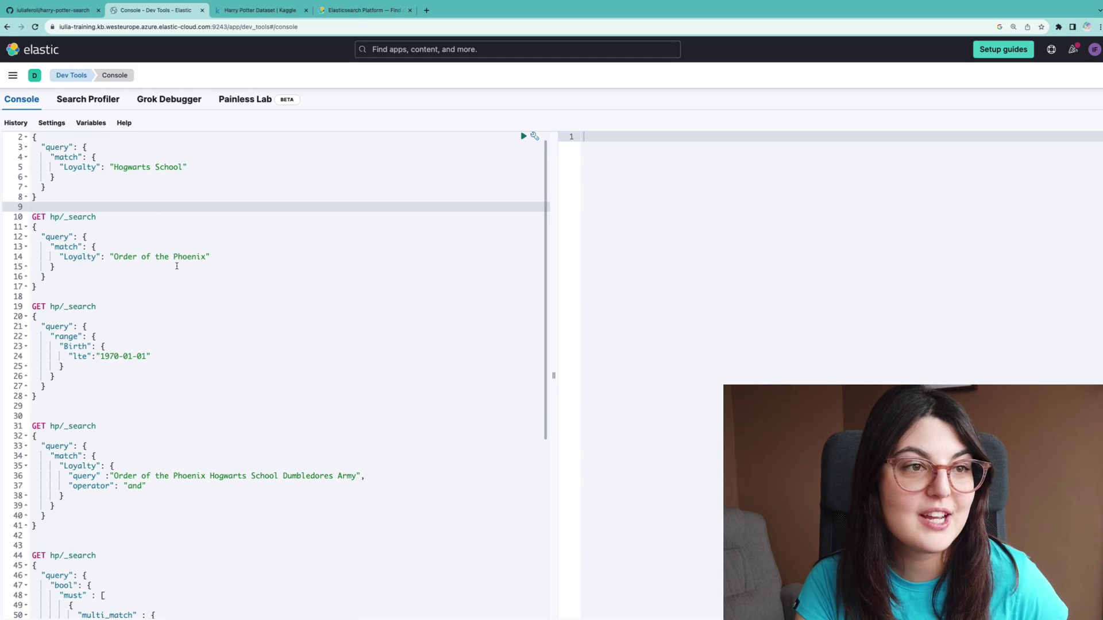
pyautogui.scroll(-3, 177, 265)
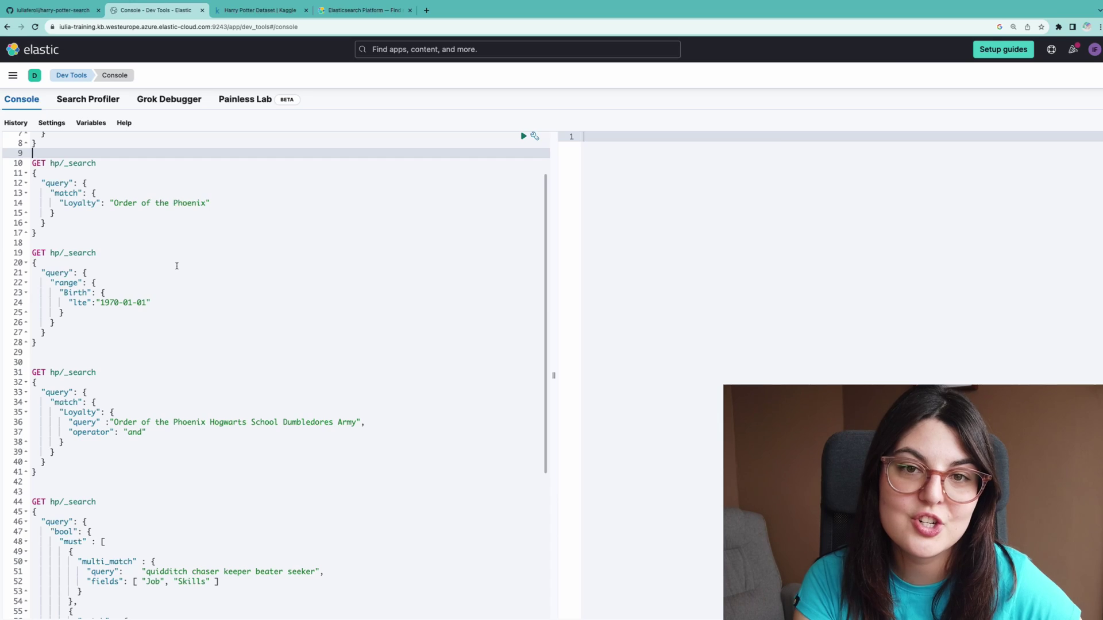
pyautogui.scroll(3, 176, 266)
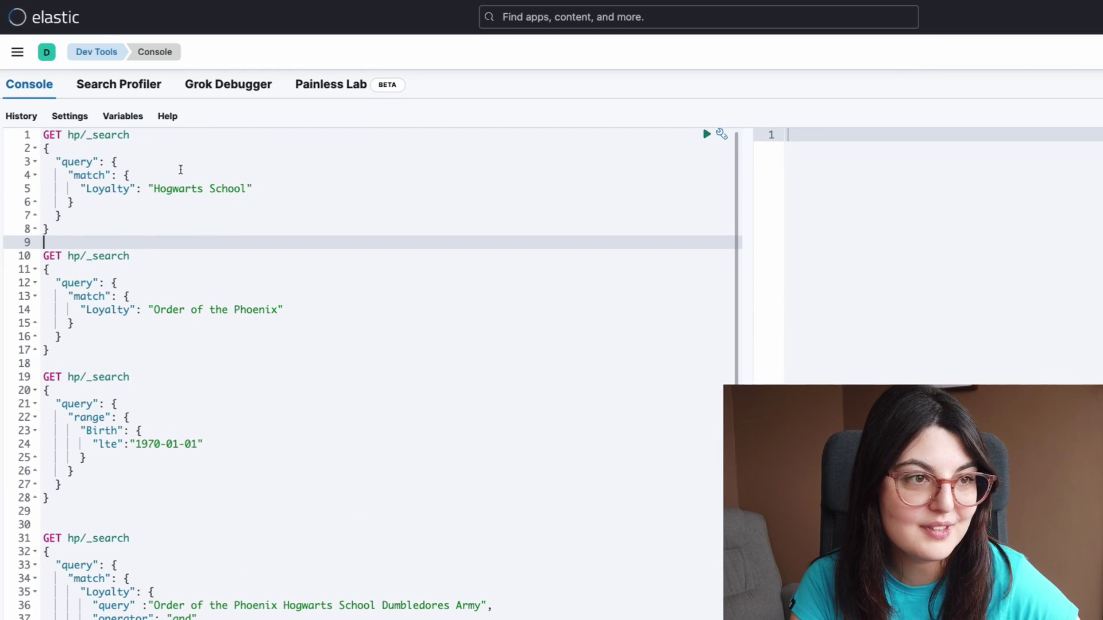
pyautogui.click(138, 189)
pyautogui.hotkey('ctrl', 'space')
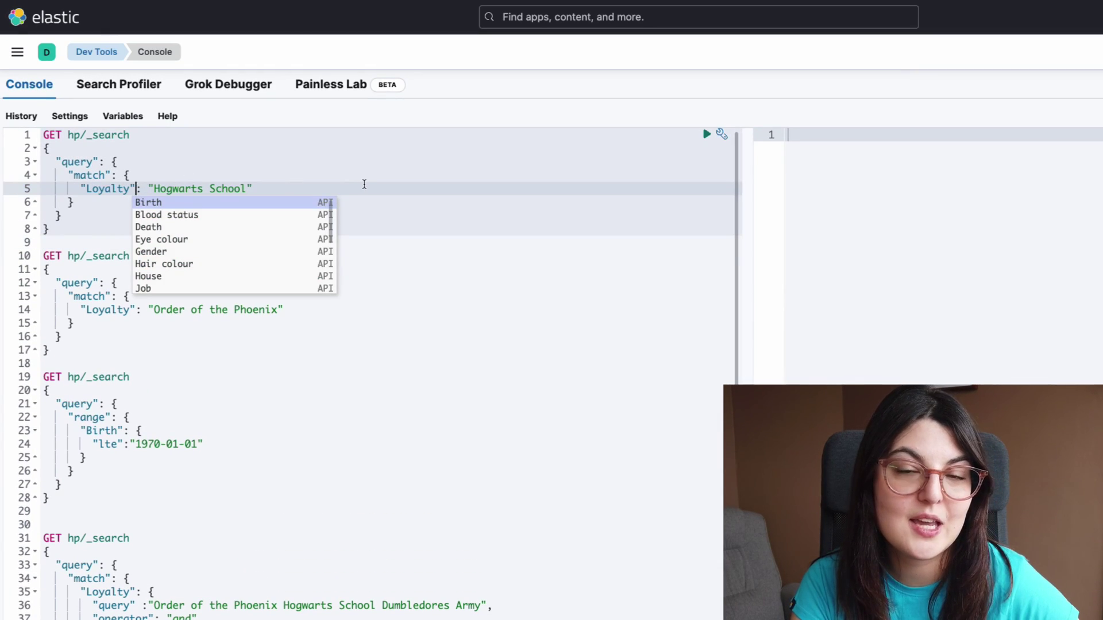
pyautogui.click(365, 183)
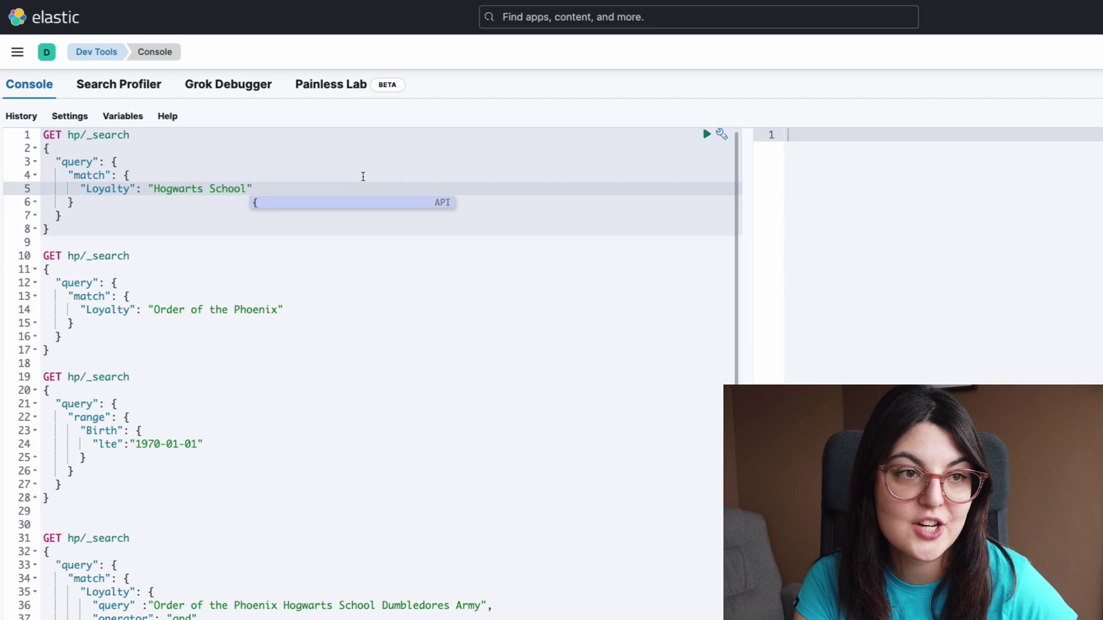
pyautogui.hotkey('ctrl', 'Return')
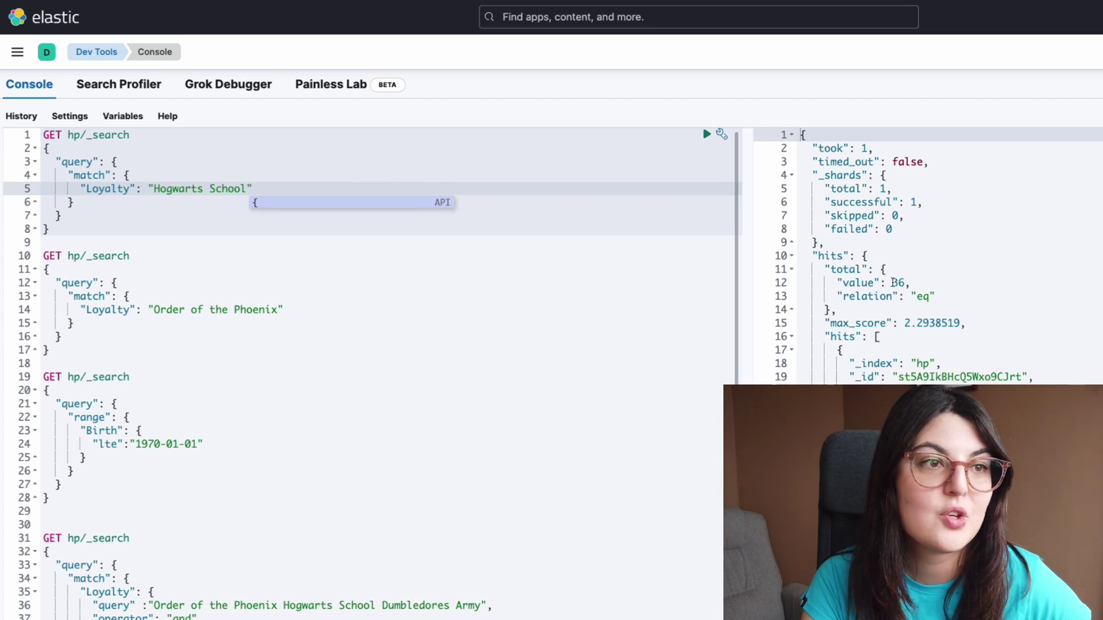
pyautogui.moveTo(892, 283); pyautogui.dragTo(912, 282)
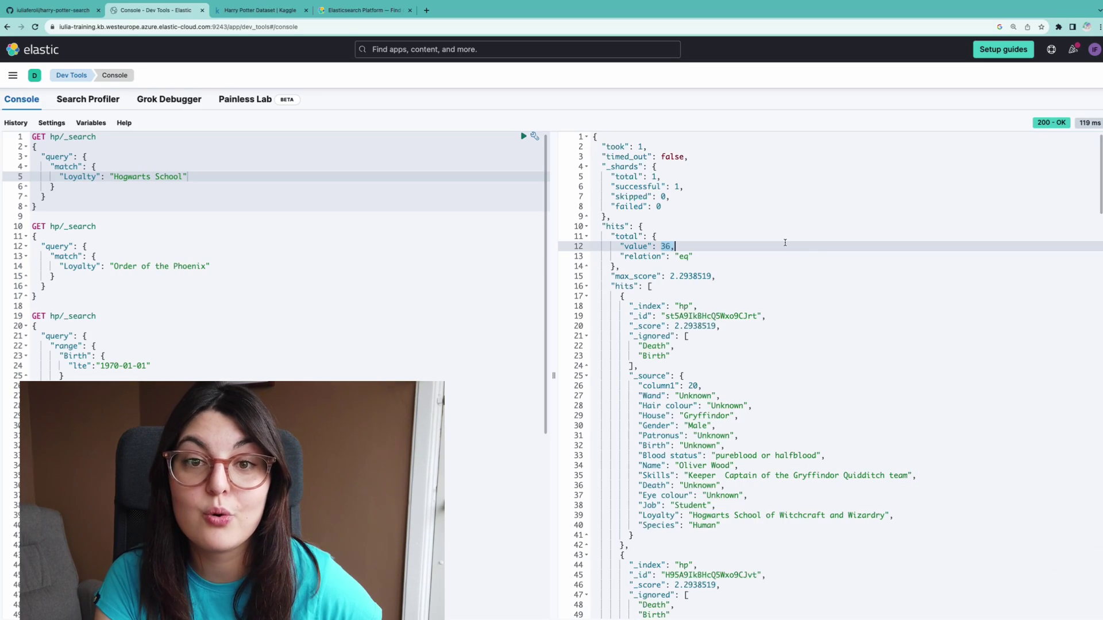
# Select the Order of the Phoenix query, then the combined Loyalty query with operator and
pyautogui.scroll(-15, 1058, 278)
pyautogui.scroll(-8, 785, 243)
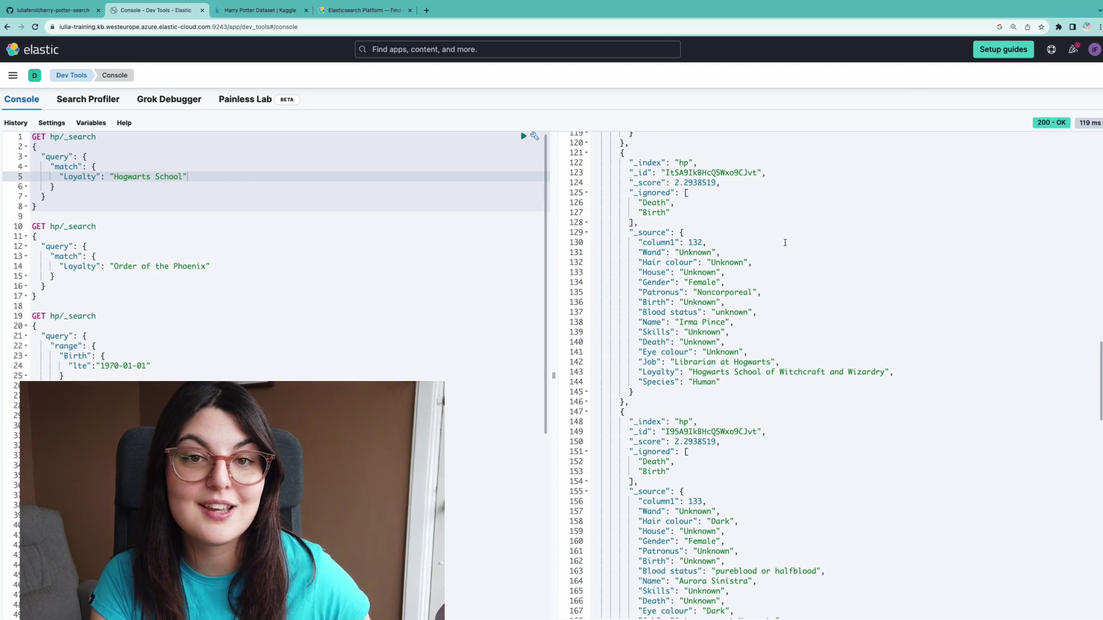
pyautogui.click(152, 266)
pyautogui.scroll(-6, 153, 267)
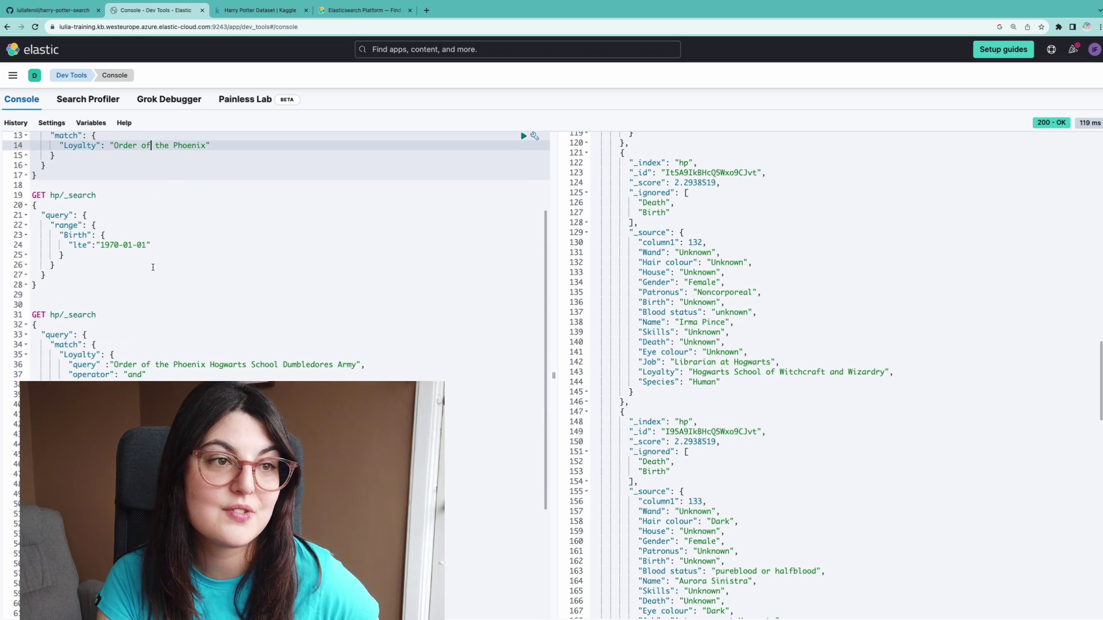
pyautogui.scroll(-1, 153, 267)
pyautogui.click(187, 293)
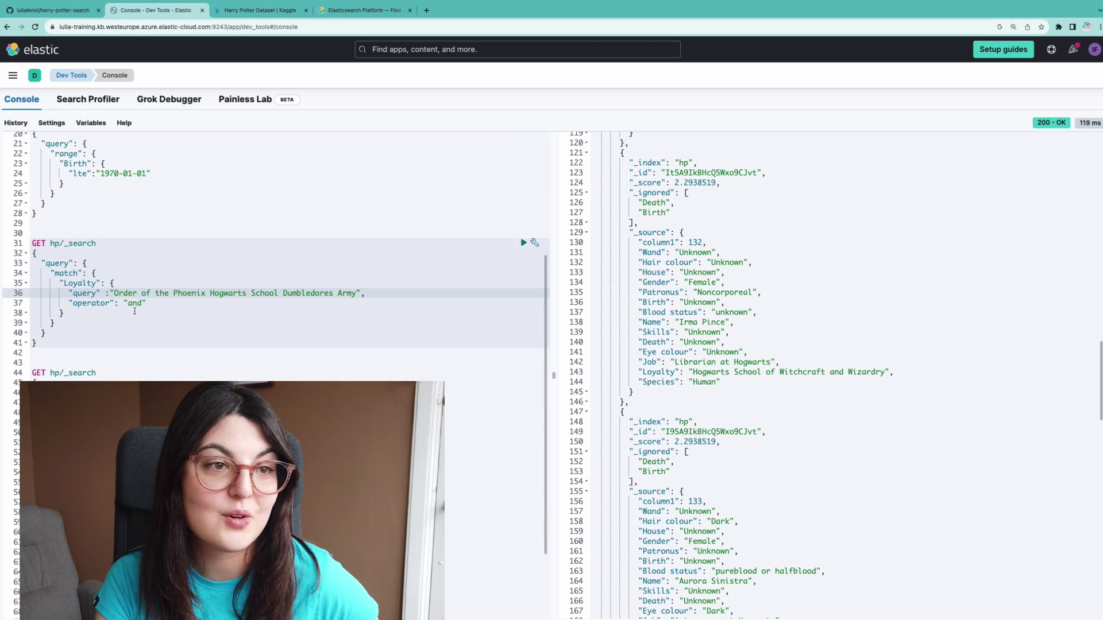
# Run the combined Loyalty query, then point out Hair colour as keyword and Birth as text
pyautogui.hotkey('ctrl', 'Return')
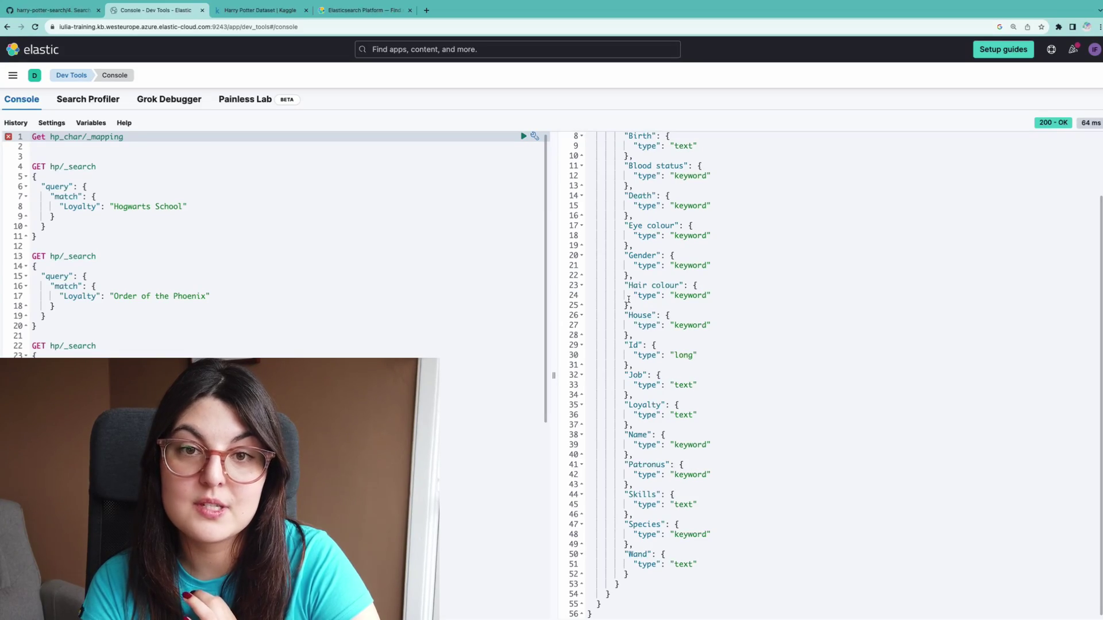
pyautogui.doubleClick(689, 295)
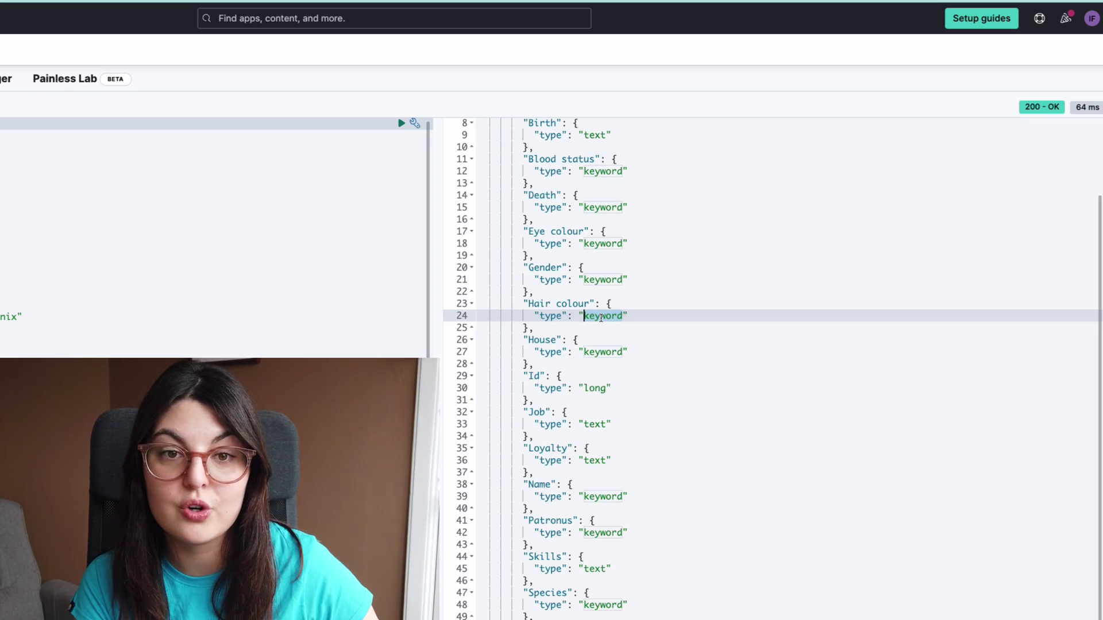
pyautogui.scroll(2, 601, 317)
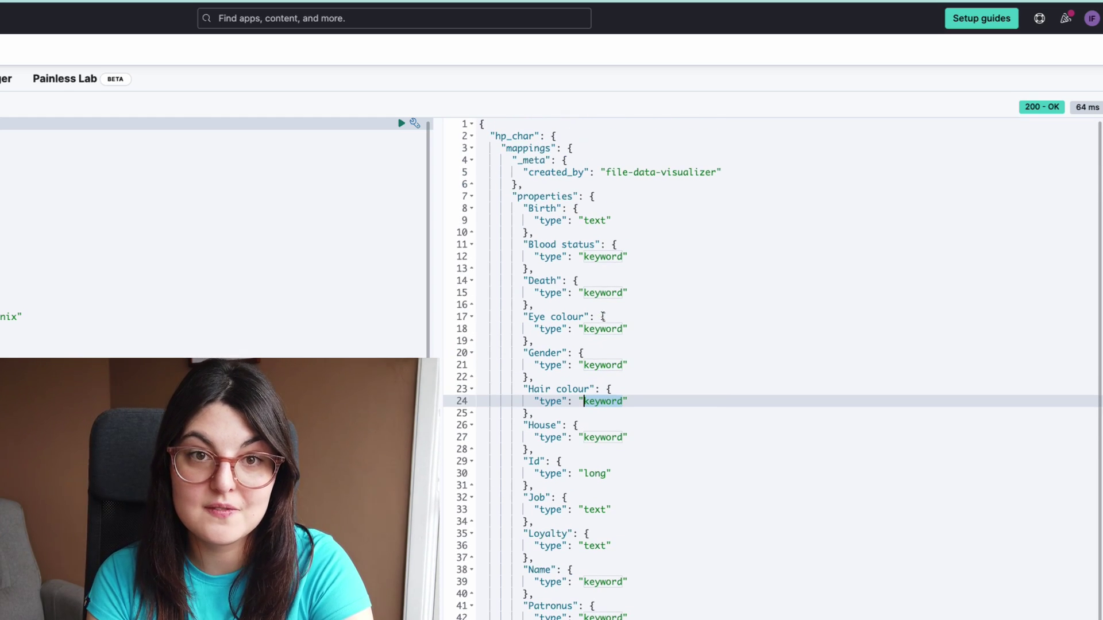
pyautogui.doubleClick(595, 220)
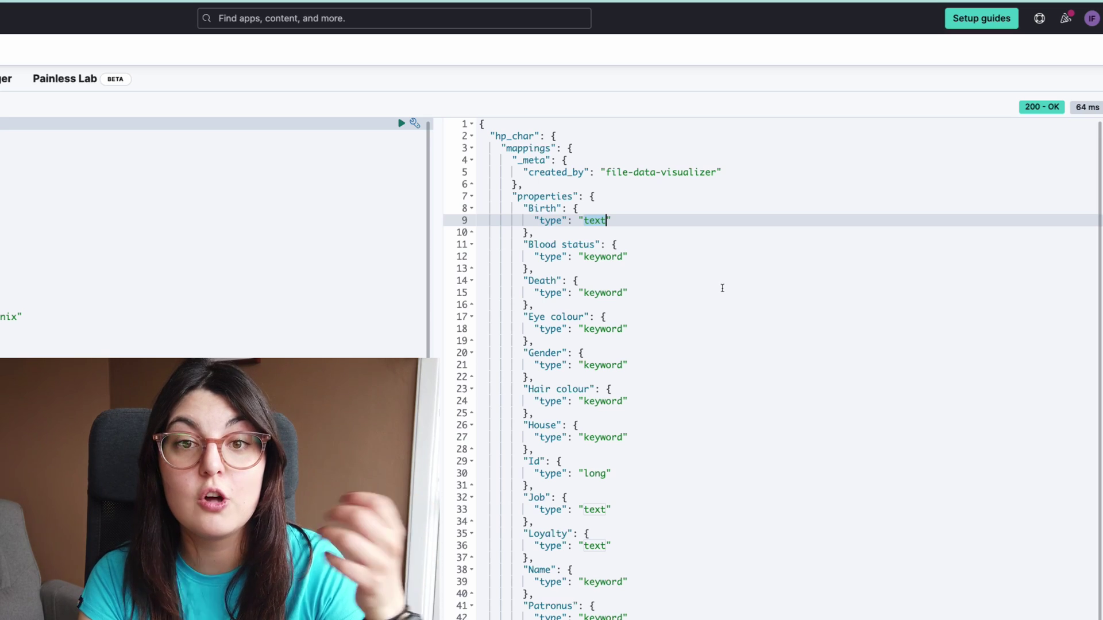
# Point out the Birth field, Death's keyword type, and the Job and Skills fields in the mapping
pyautogui.click(552, 208)
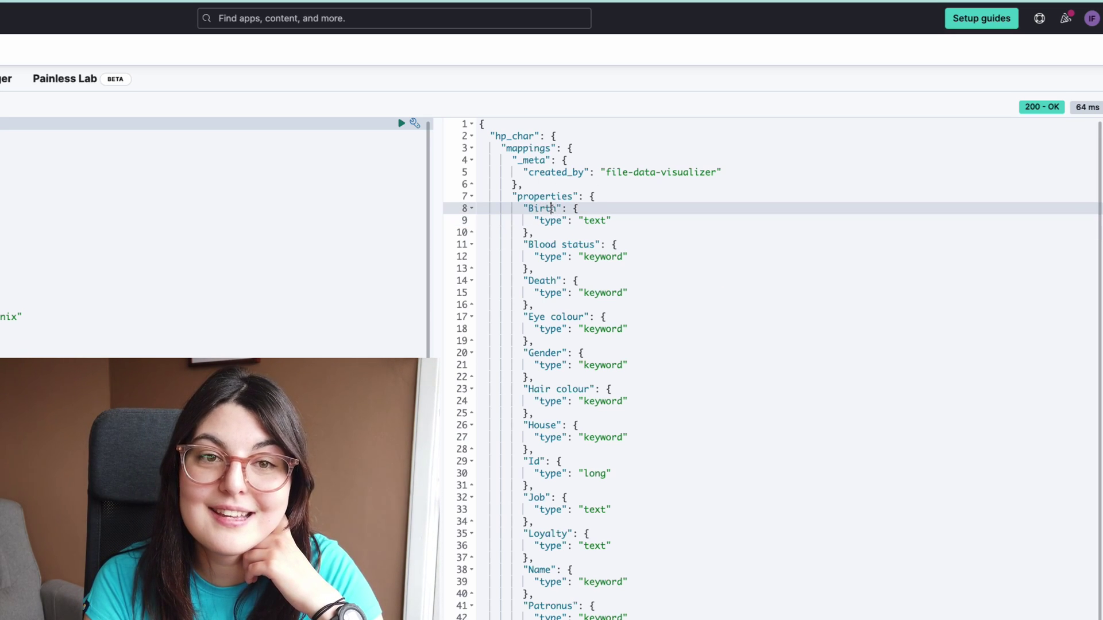
pyautogui.scroll(-3, 596, 222)
pyautogui.click(599, 208)
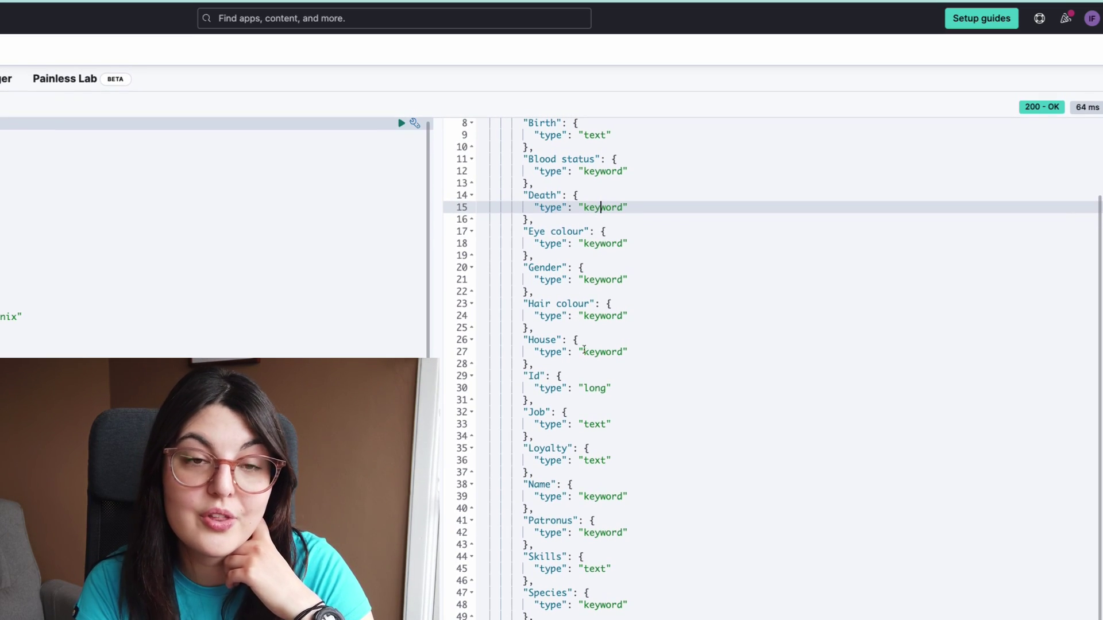
pyautogui.doubleClick(537, 413)
pyautogui.doubleClick(546, 557)
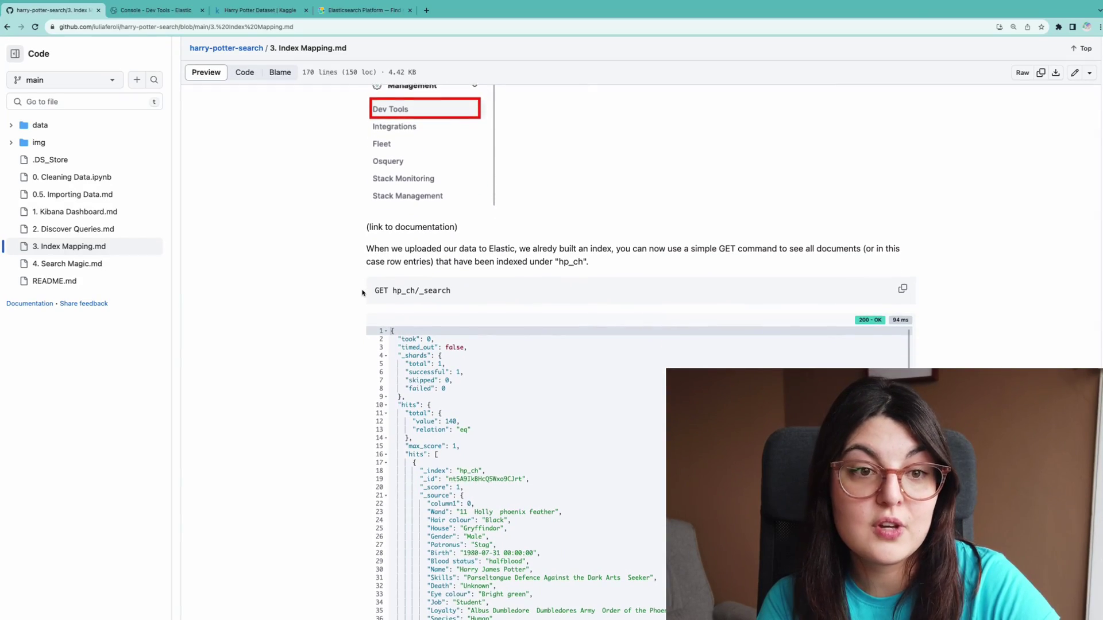
# Scroll 3. Index Mapping.md down to the PUT hp mapping and POST _reindex blocks
pyautogui.scroll(-15, 362, 293)
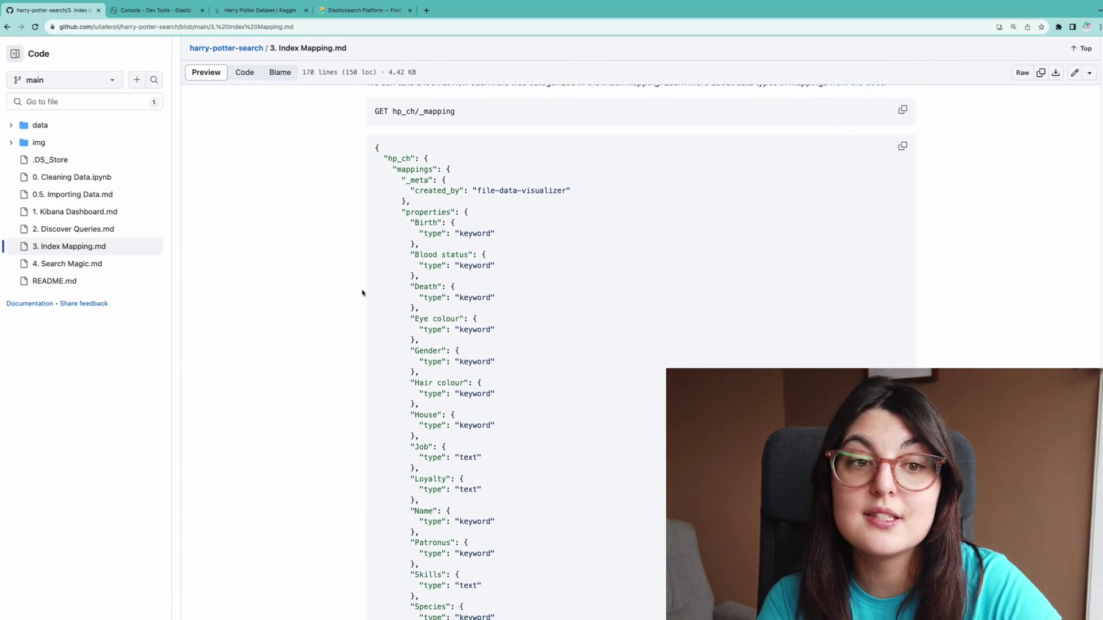
pyautogui.scroll(-10, 362, 293)
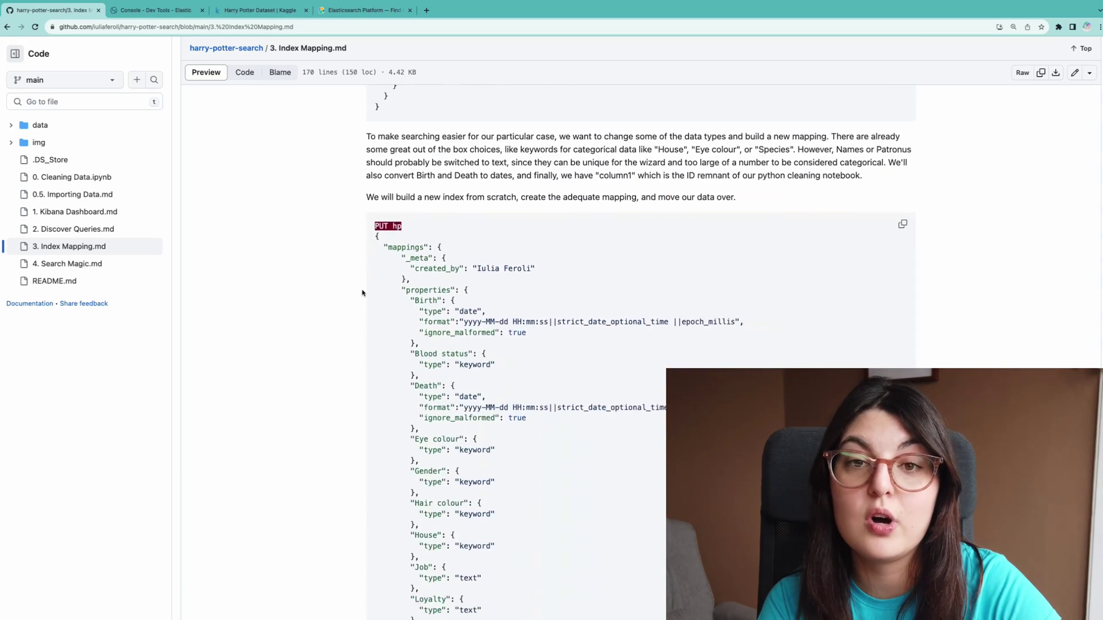
pyautogui.scroll(-3, 362, 293)
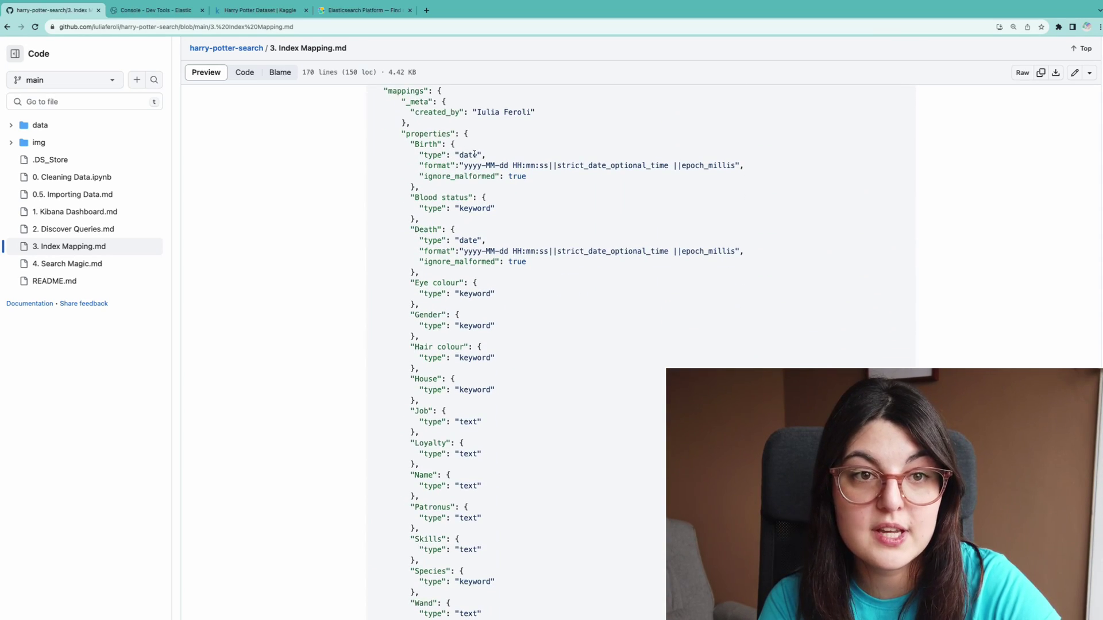
pyautogui.scroll(-1, 301, 360)
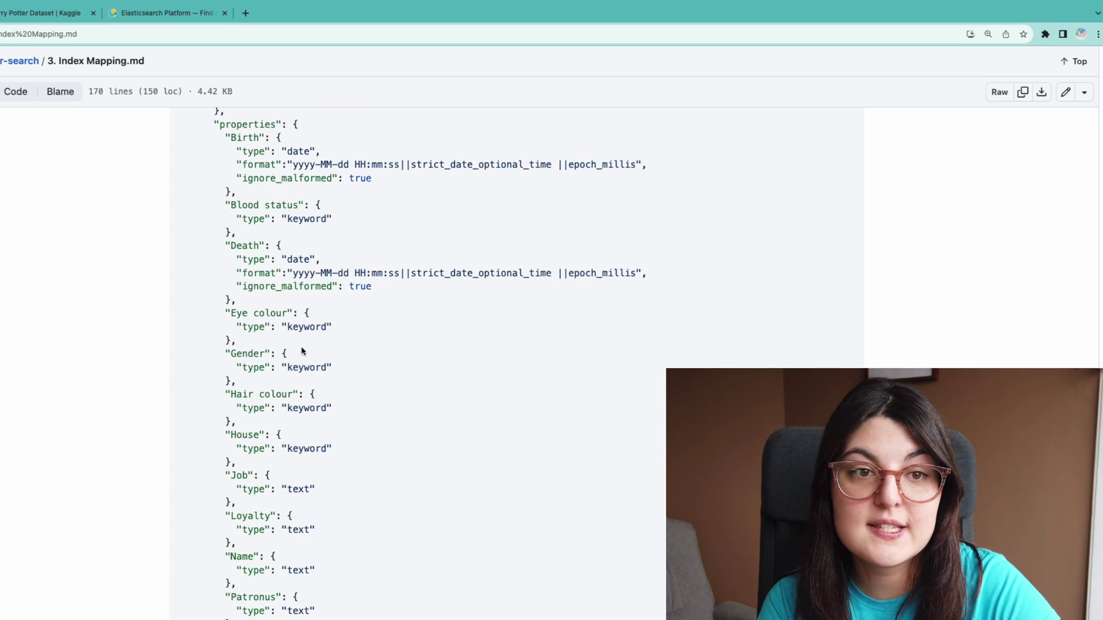
pyautogui.scroll(-1, 315, 475)
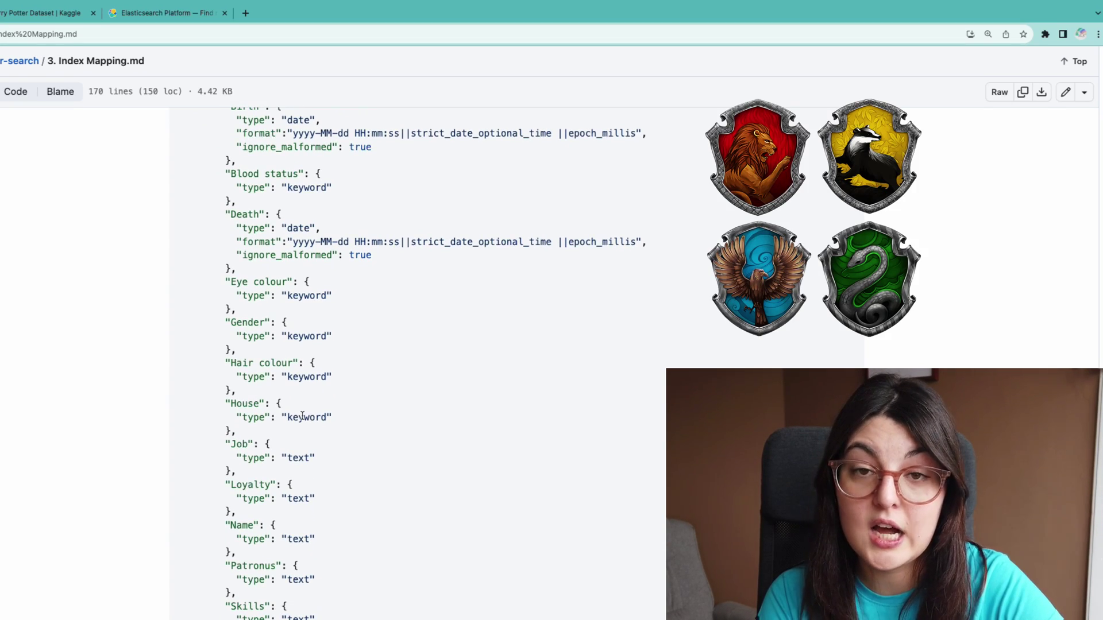
pyautogui.scroll(-2, 302, 416)
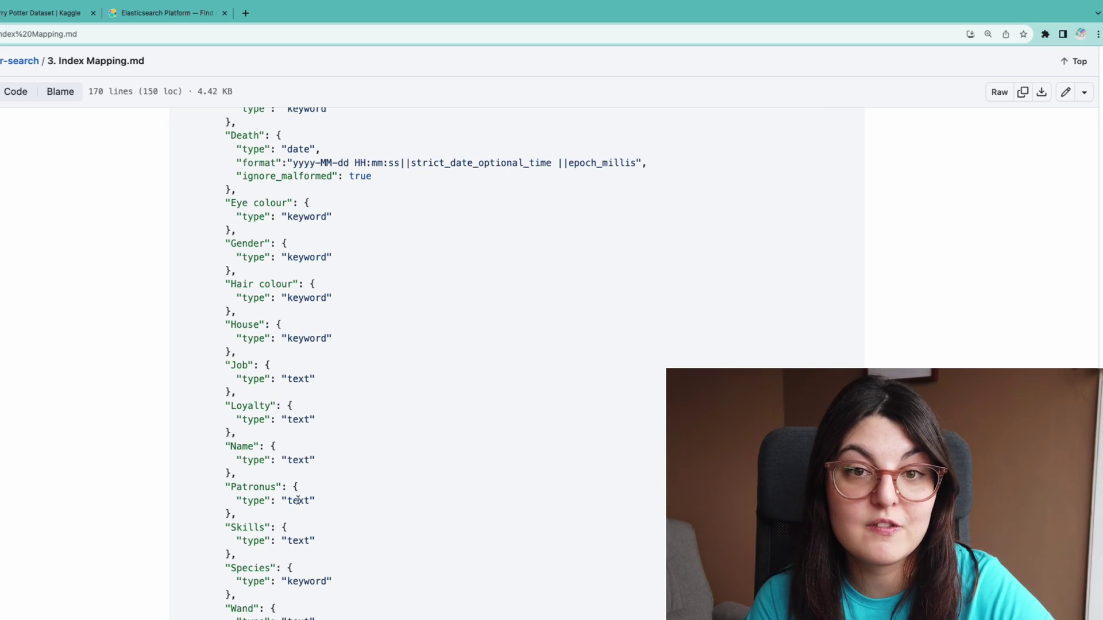
pyautogui.scroll(-5, 298, 500)
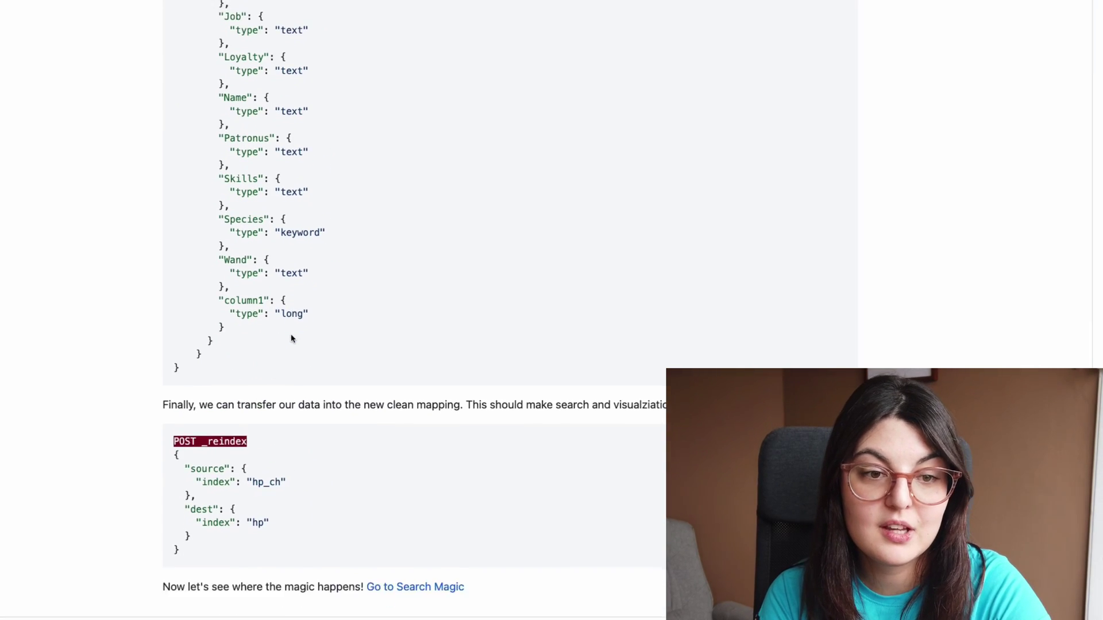
pyautogui.scroll(-1, 292, 339)
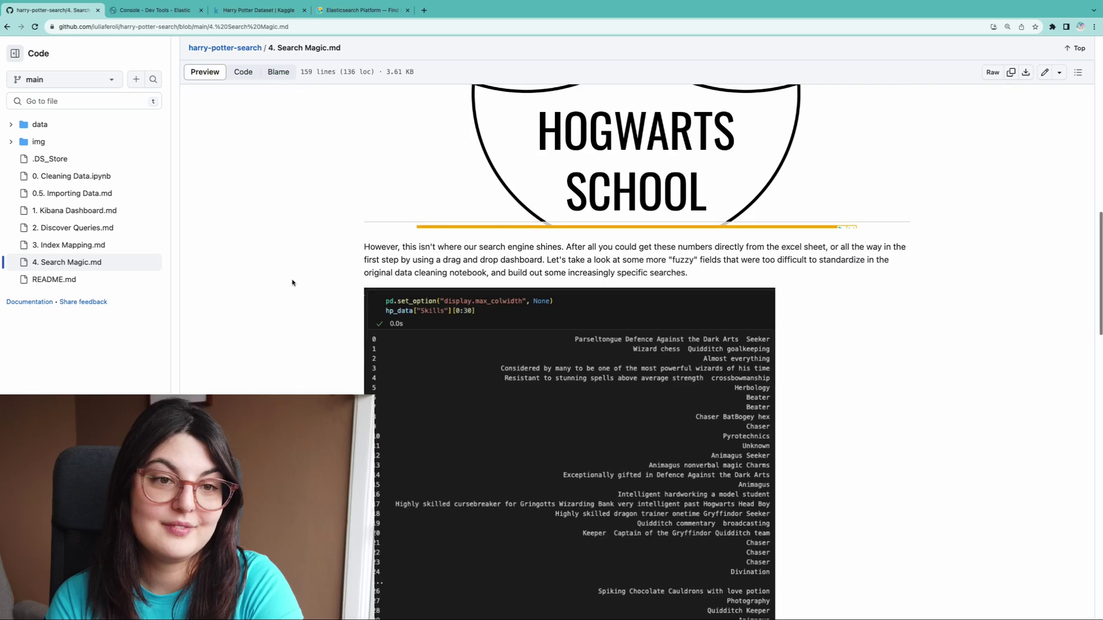
# Copy the multi_match quidditch code block from 4. Search Magic.md and switch back to Kibana Dev Tools
pyautogui.scroll(-2, 292, 283)
pyautogui.scroll(-8, 292, 283)
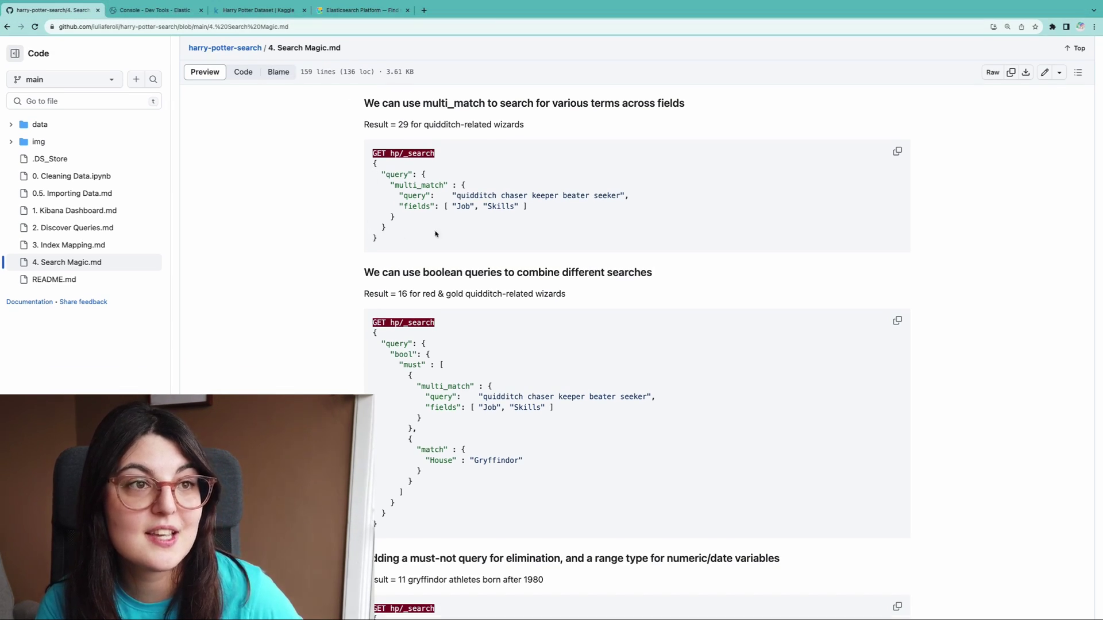
pyautogui.click(895, 152)
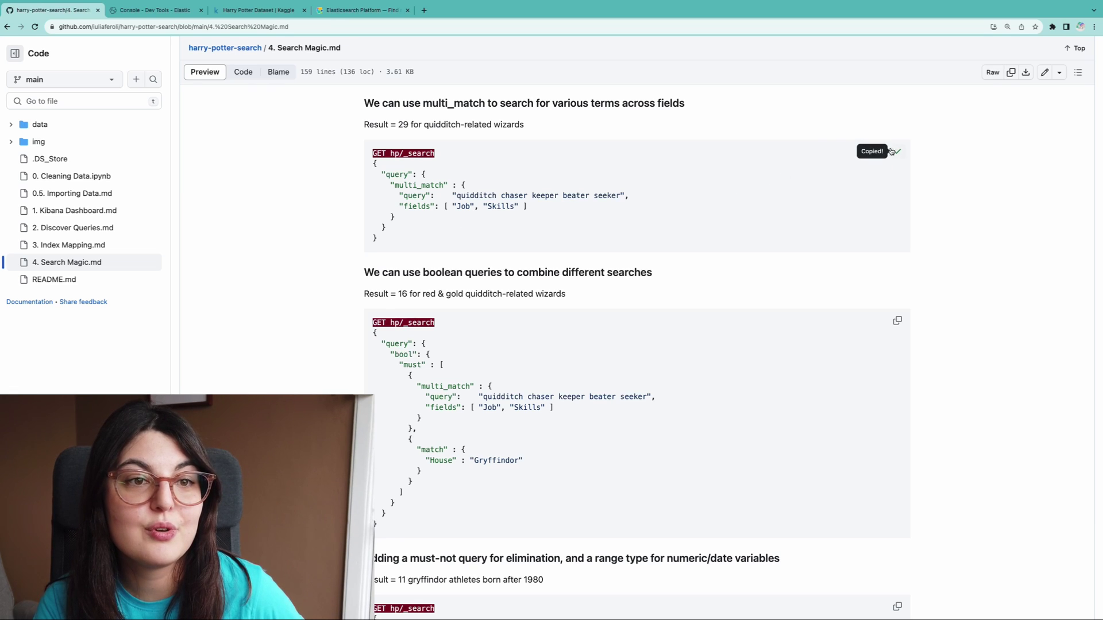
pyautogui.click(140, 11)
# Replace the console request with the copied multi_match quidditch query and run it
pyautogui.press('super+a')
pyautogui.press('BackSpace')
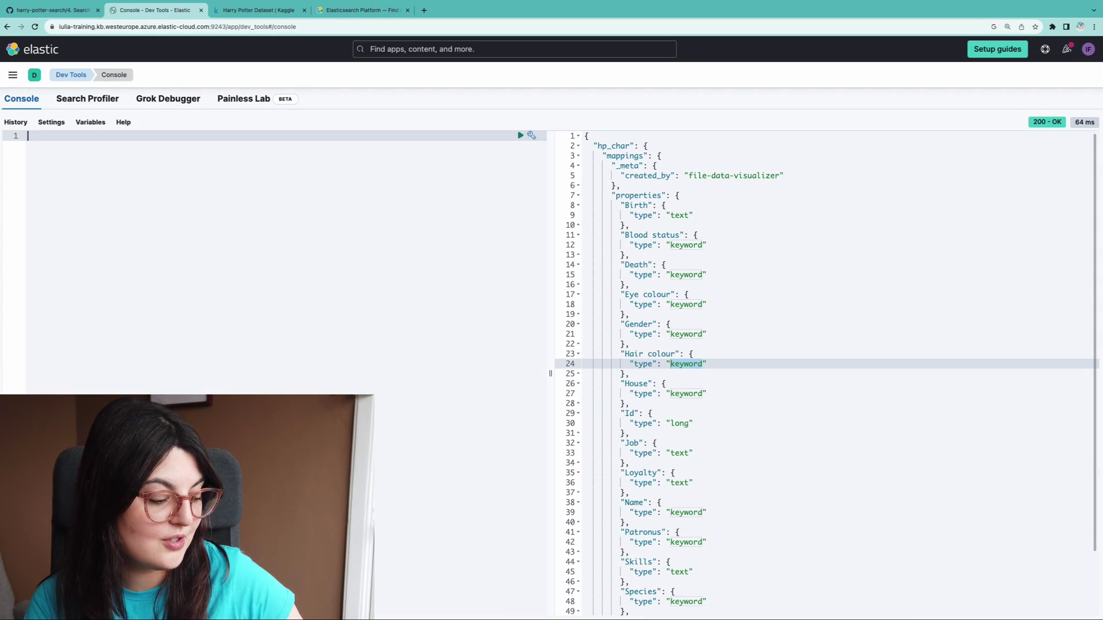
pyautogui.press('super+v')
pyautogui.press('super+Return')
# Scroll through the quidditch-related hits, marking a matching character's name
pyautogui.scroll(-5, 675, 243)
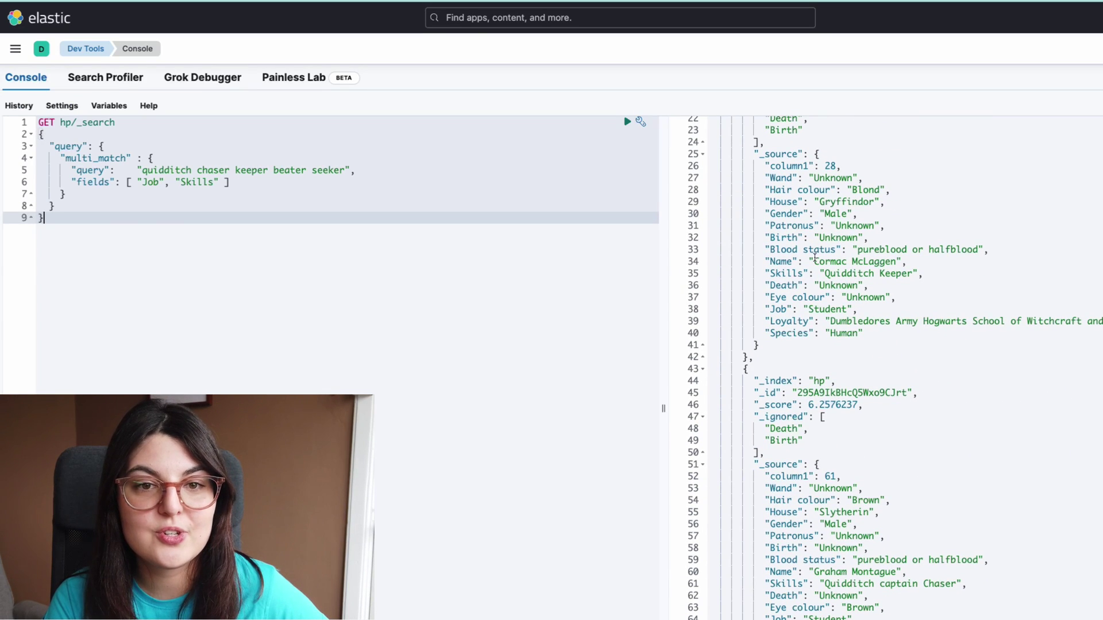
pyautogui.moveTo(815, 261); pyautogui.dragTo(900, 264)
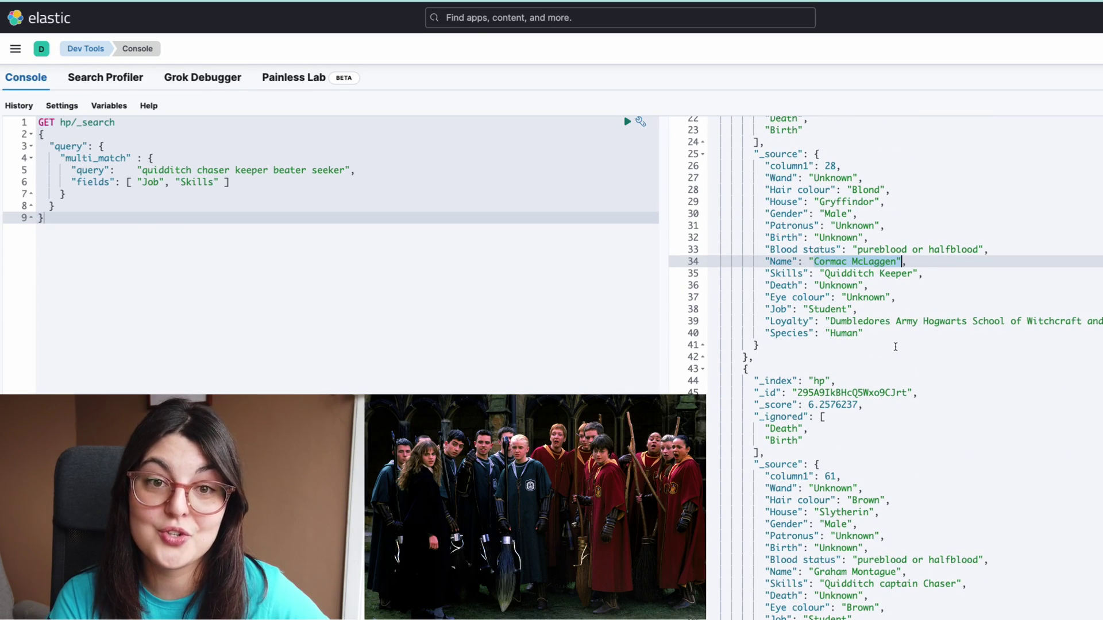
pyautogui.scroll(-3, 896, 347)
pyautogui.scroll(-5, 895, 348)
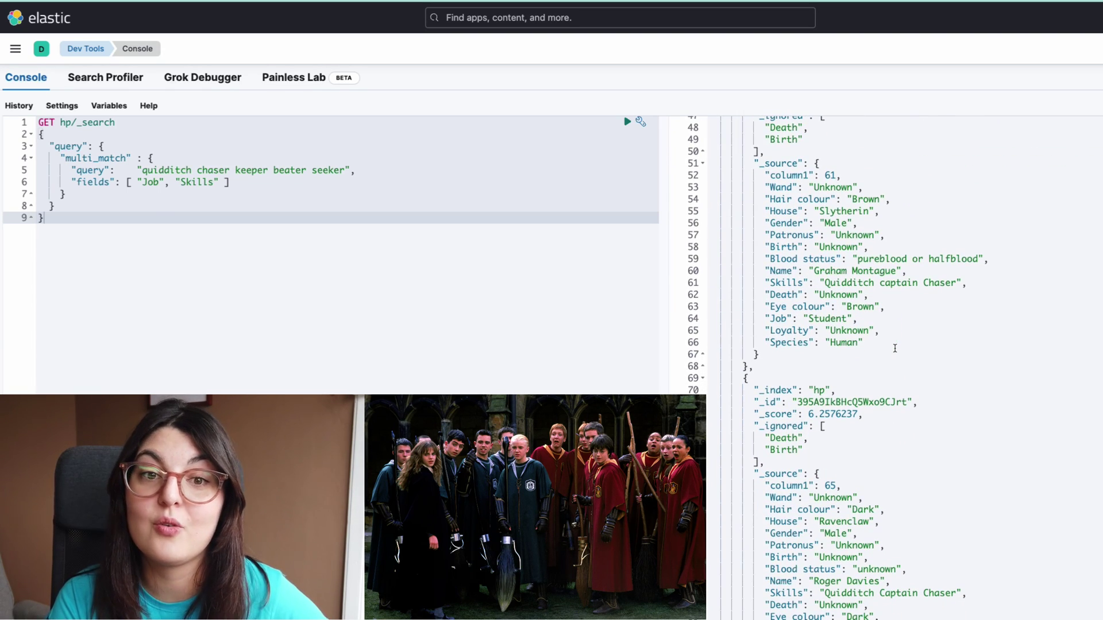
pyautogui.scroll(-12, 895, 348)
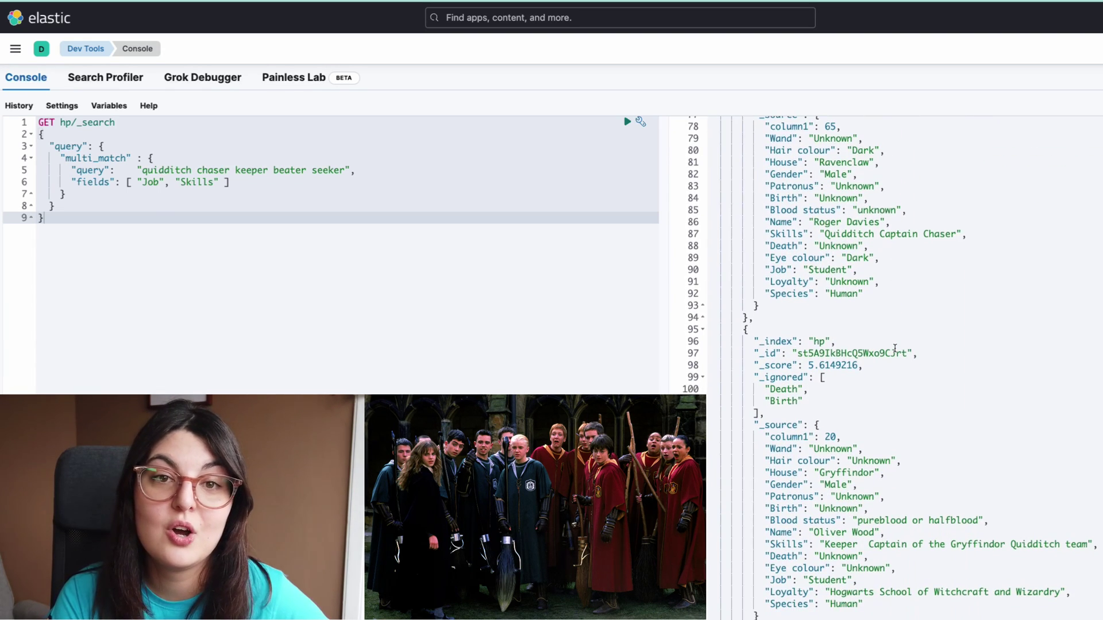
pyautogui.scroll(-12, 895, 348)
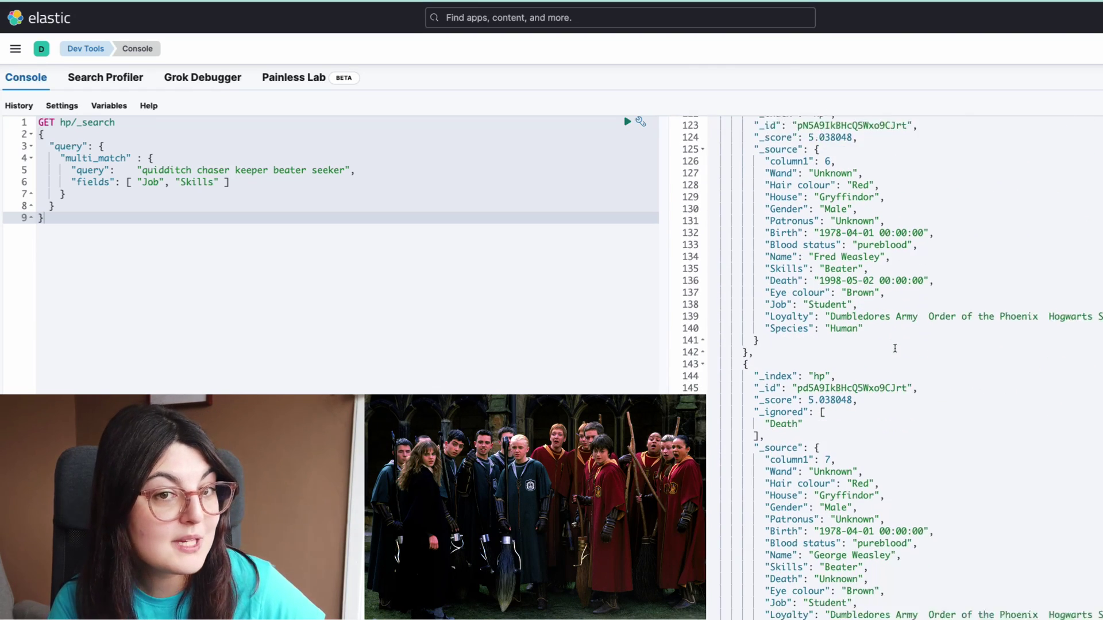
pyautogui.scroll(-6, 895, 348)
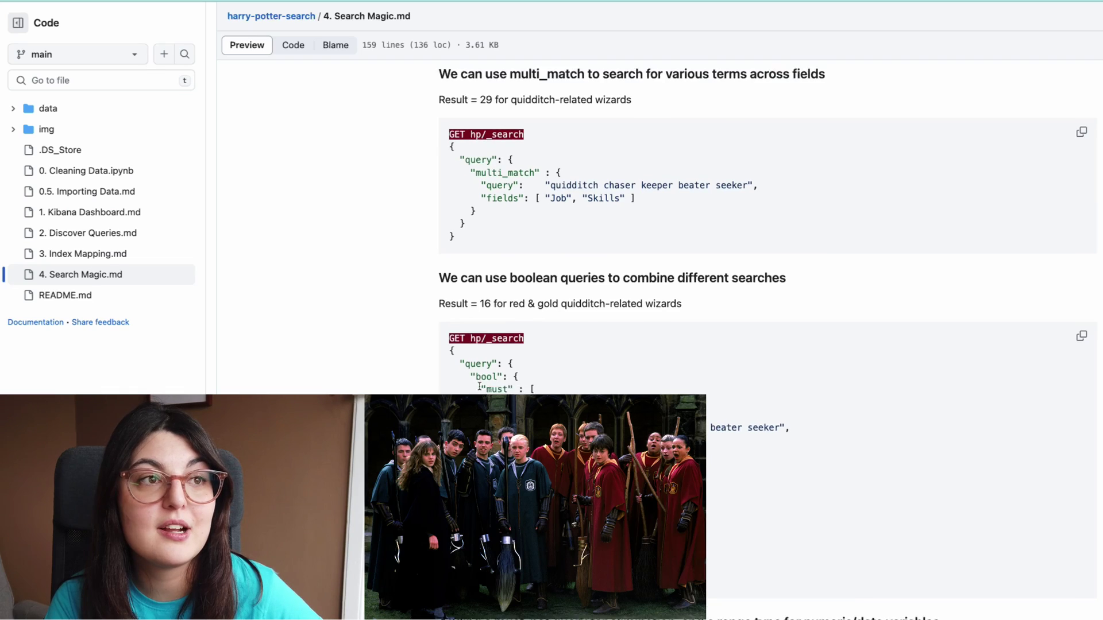
# Paste the guide's Gryffindor bool query over the console request and run it
pyautogui.scroll(-2, 940, 350)
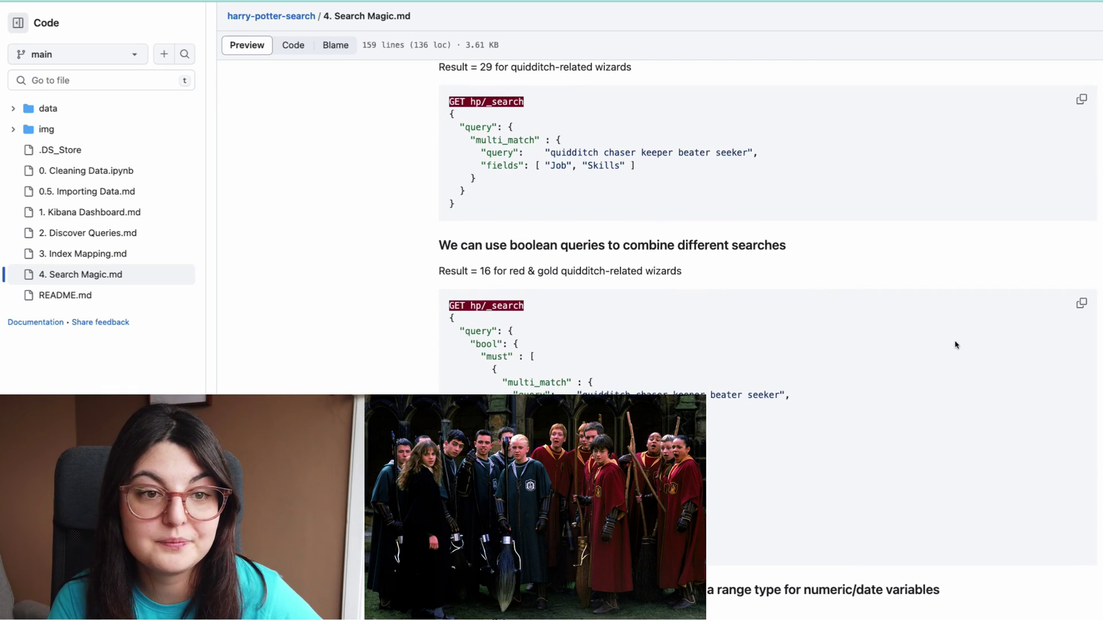
pyautogui.click(1081, 307)
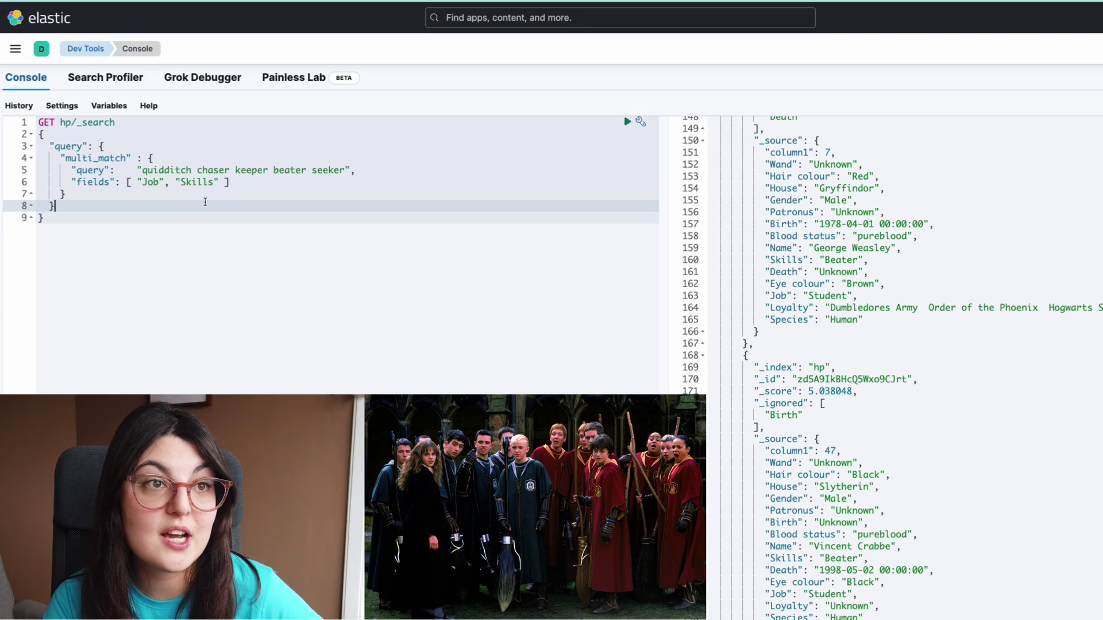
pyautogui.hotkey('ctrl', 'a')
pyautogui.hotkey('ctrl', 'v')
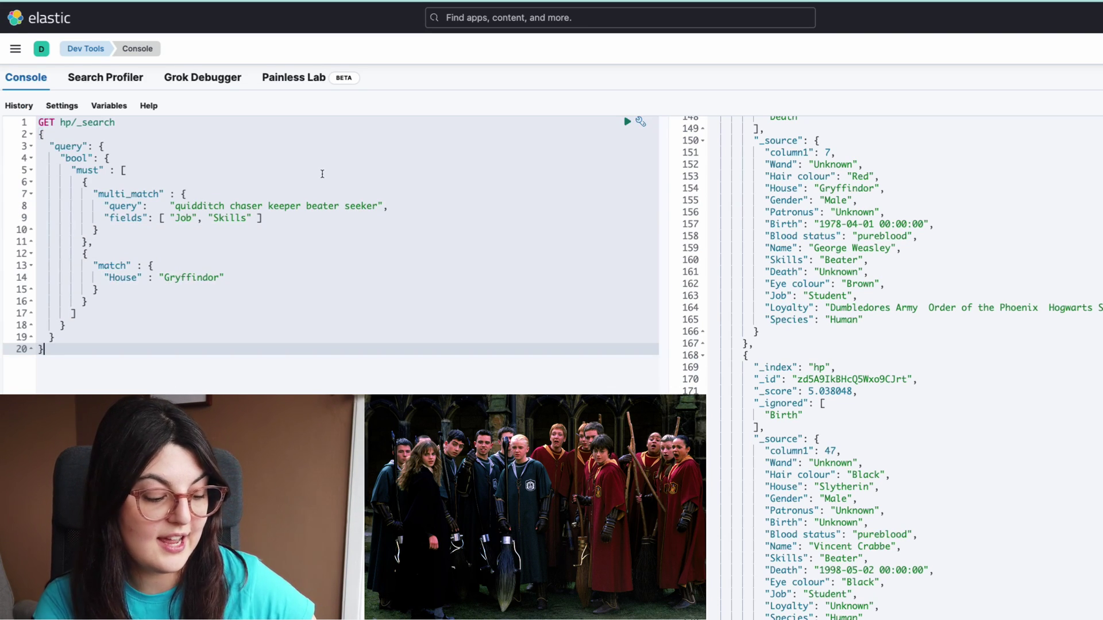
pyautogui.hotkey('ctrl', 'Return')
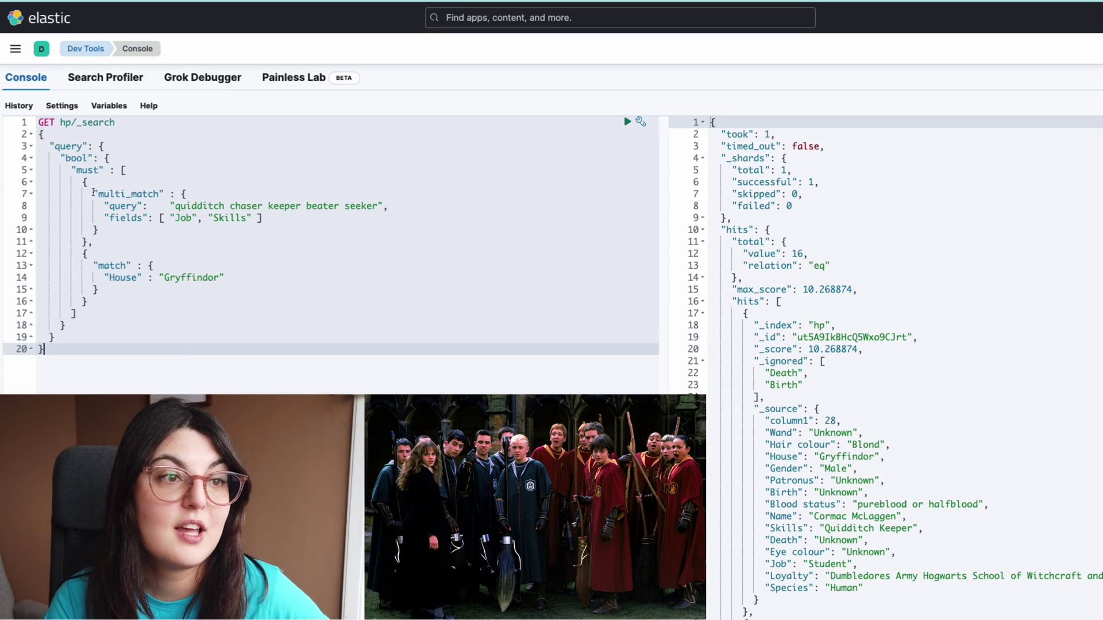
# Highlight the bool and must clauses, the Gryffindor match, and the 16-hit total
pyautogui.click(65, 325)
pyautogui.moveTo(58, 156); pyautogui.dragTo(138, 159)
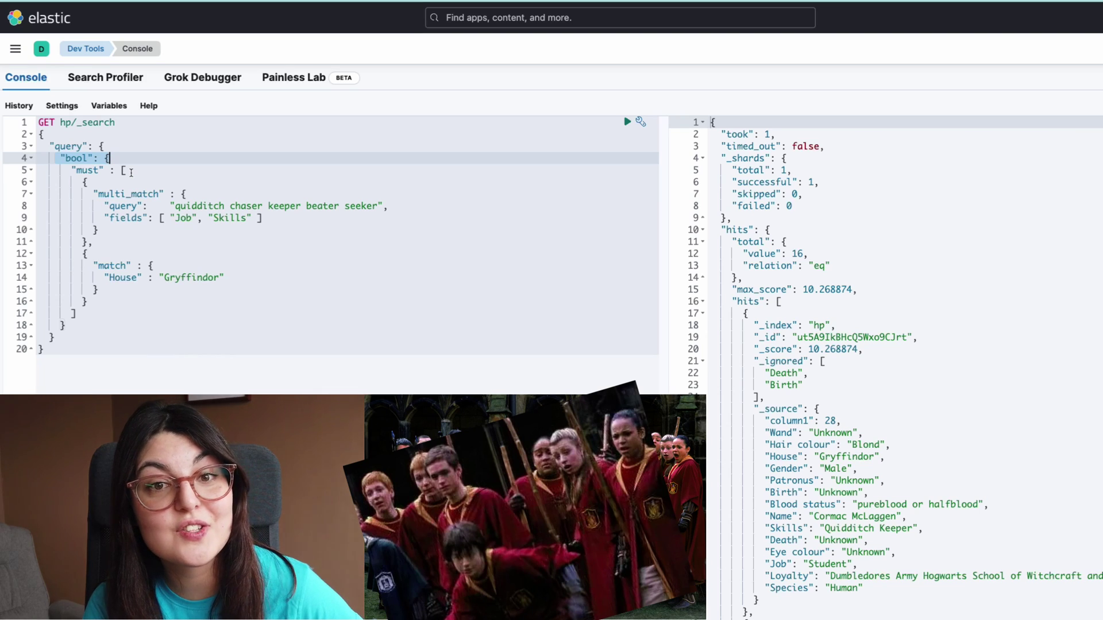
pyautogui.moveTo(131, 172); pyautogui.dragTo(61, 170)
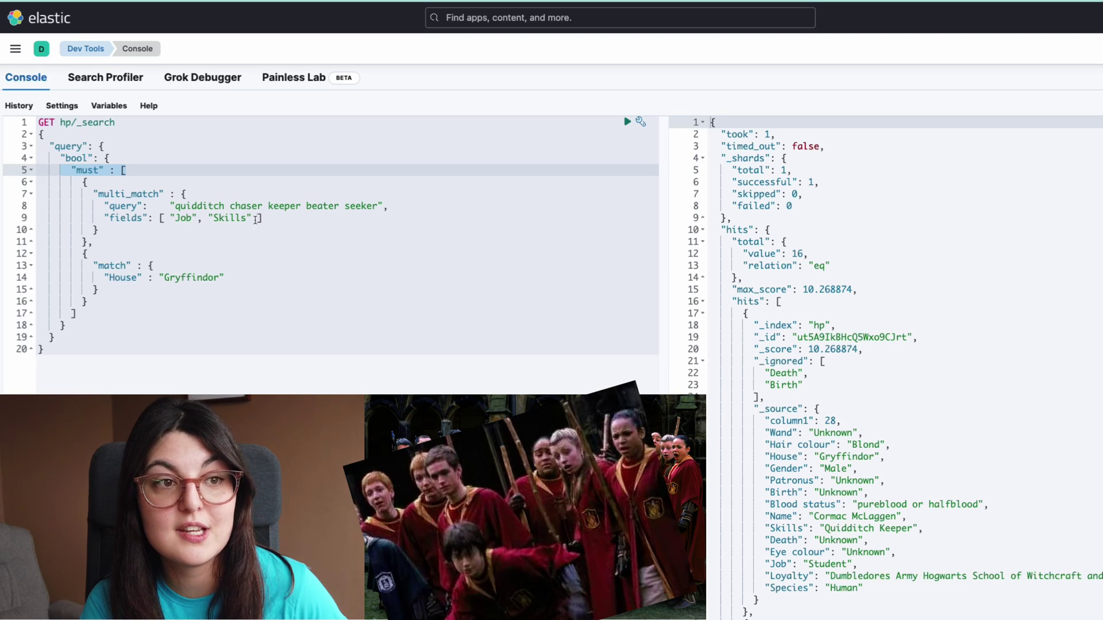
pyautogui.doubleClick(189, 278)
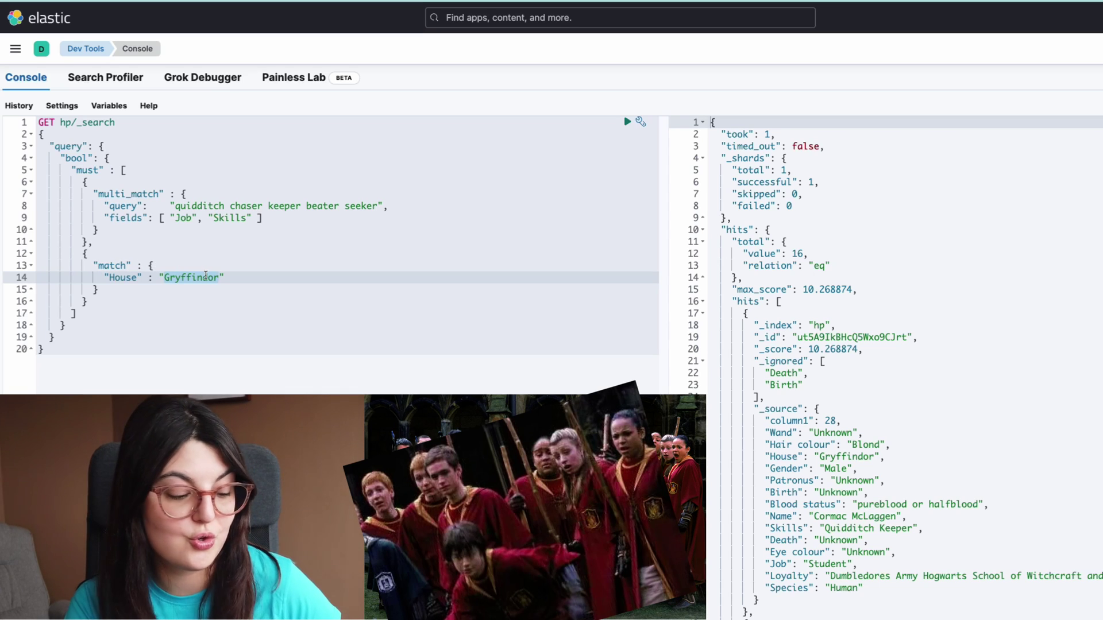
pyautogui.moveTo(809, 254); pyautogui.dragTo(781, 254)
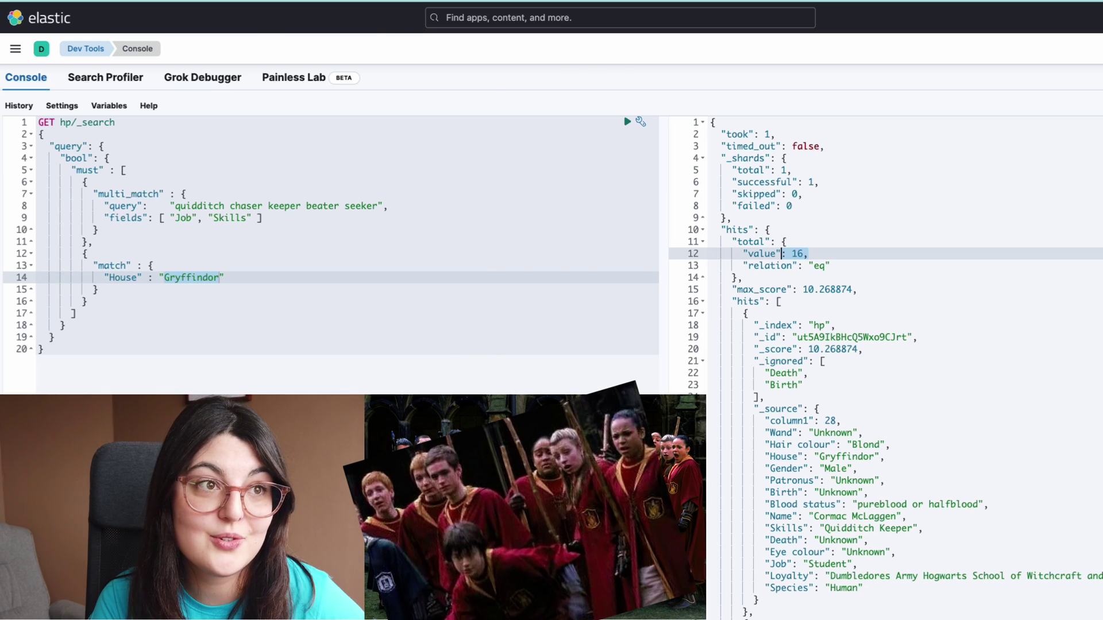
pyautogui.hotkey('ctrl', 'Tab')
pyautogui.scroll(-10, 837, 252)
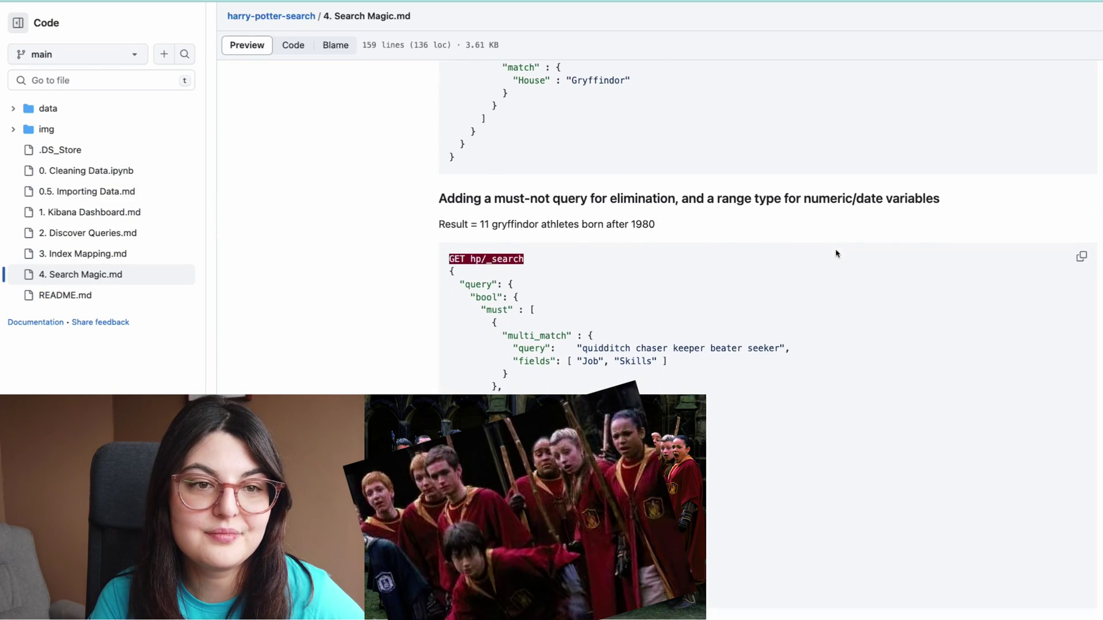
# Replace the request with the must_not Birth range query up to 1980-01-01 and run it for 11 hits
pyautogui.click(1080, 256)
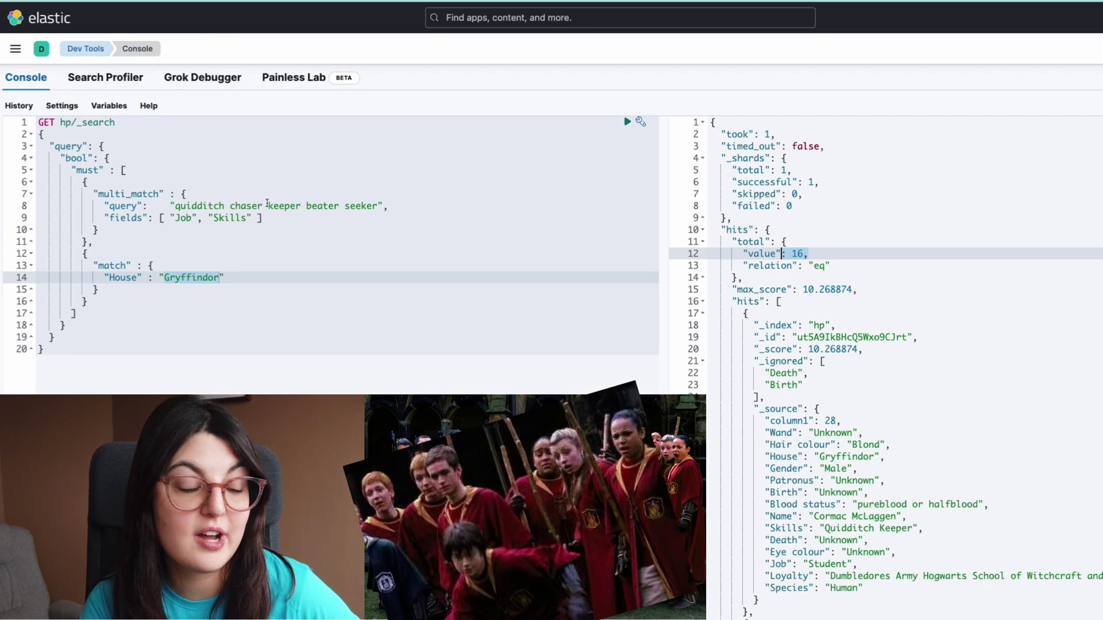
pyautogui.click(267, 205)
pyautogui.press('super+a')
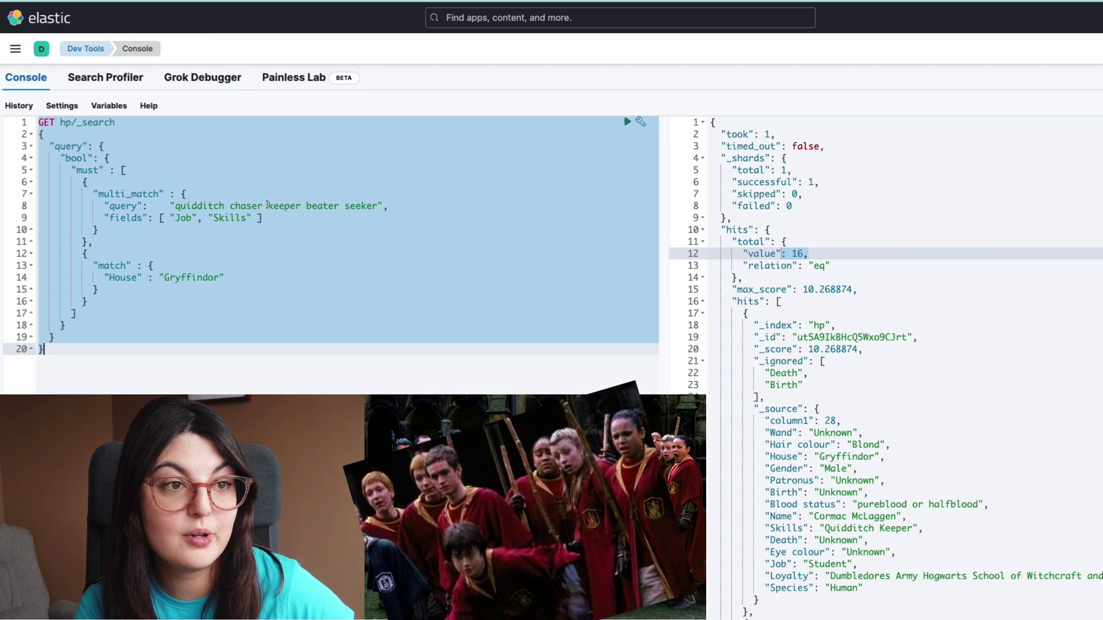
pyautogui.press('BackSpace')
pyautogui.press('super+v')
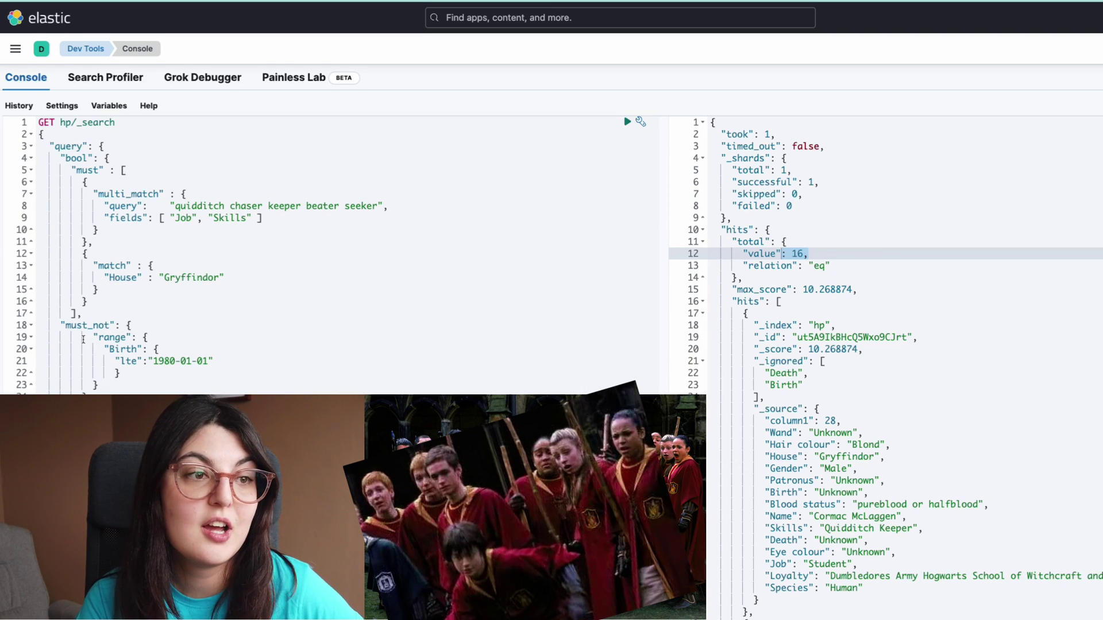
pyautogui.moveTo(57, 325); pyautogui.dragTo(142, 325)
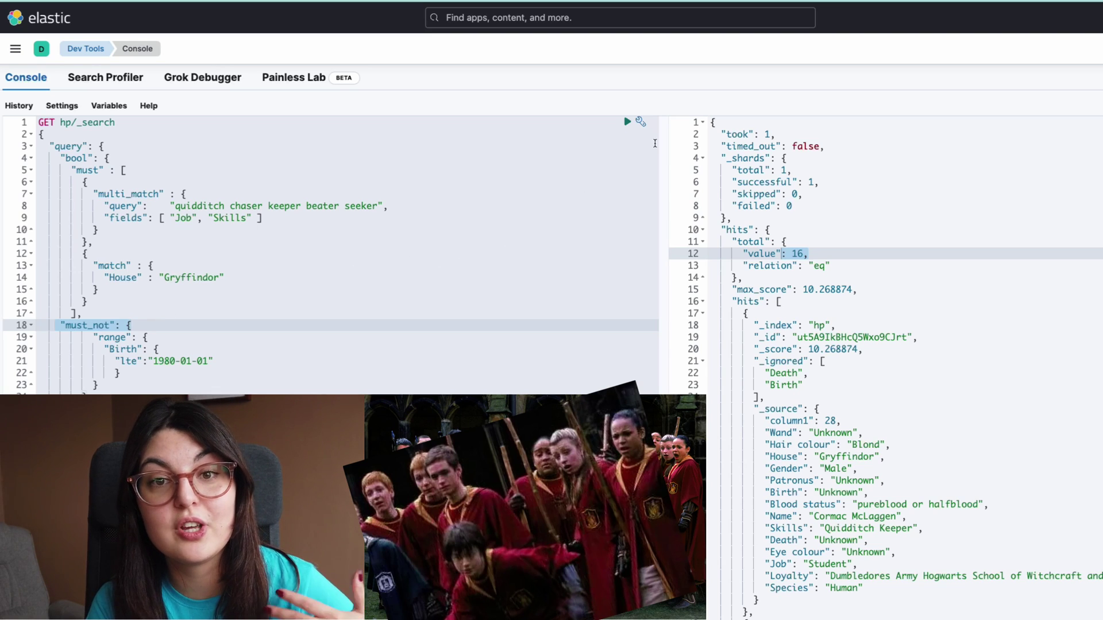
pyautogui.click(625, 123)
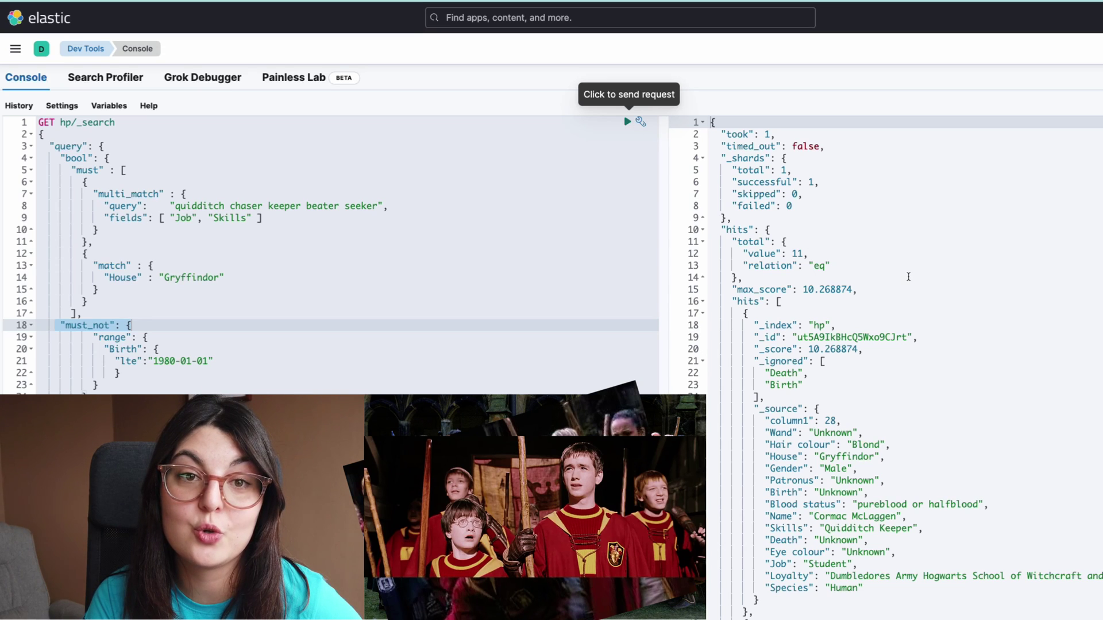
pyautogui.scroll(-20, 908, 276)
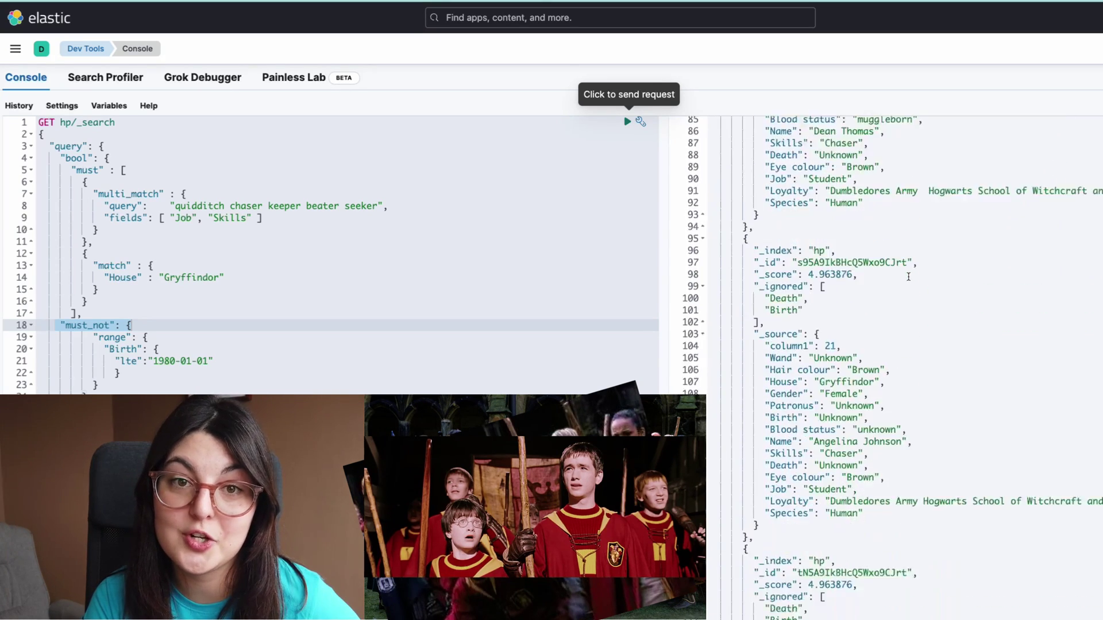
pyautogui.scroll(-2, 908, 277)
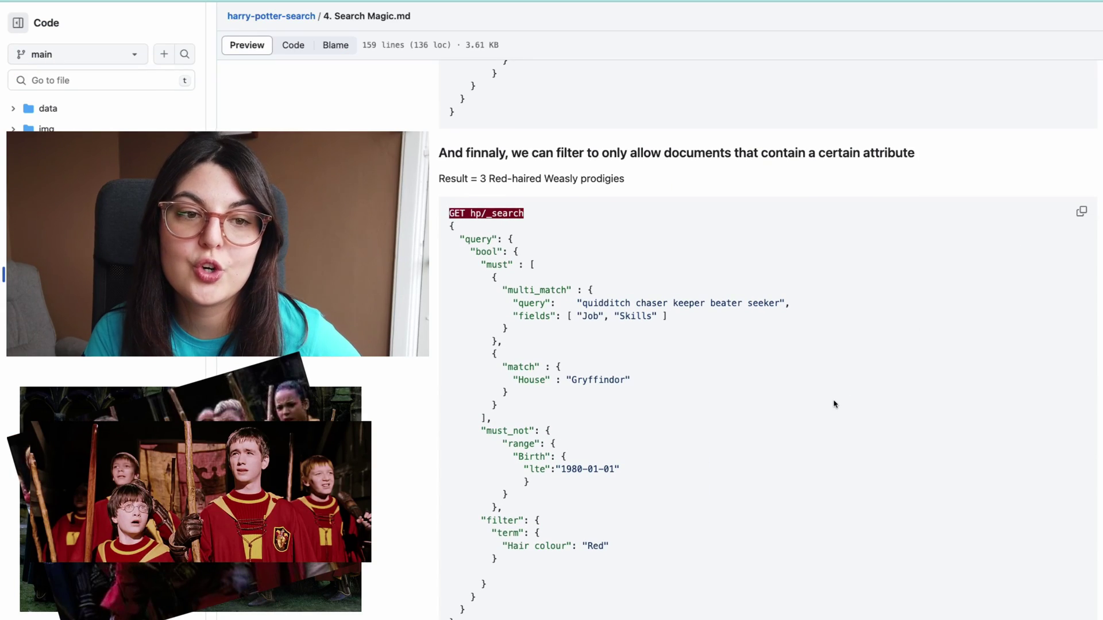
# Replace the request with the Hair colour Red filter query, run it, and review the 3 hits
pyautogui.doubleClick(501, 520)
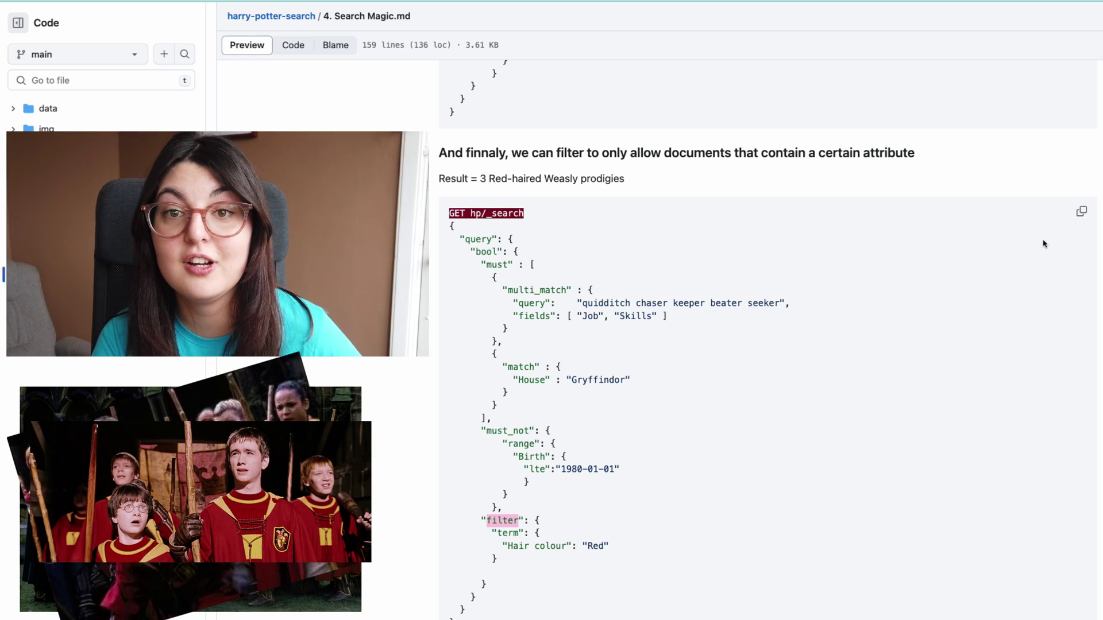
pyautogui.click(1082, 211)
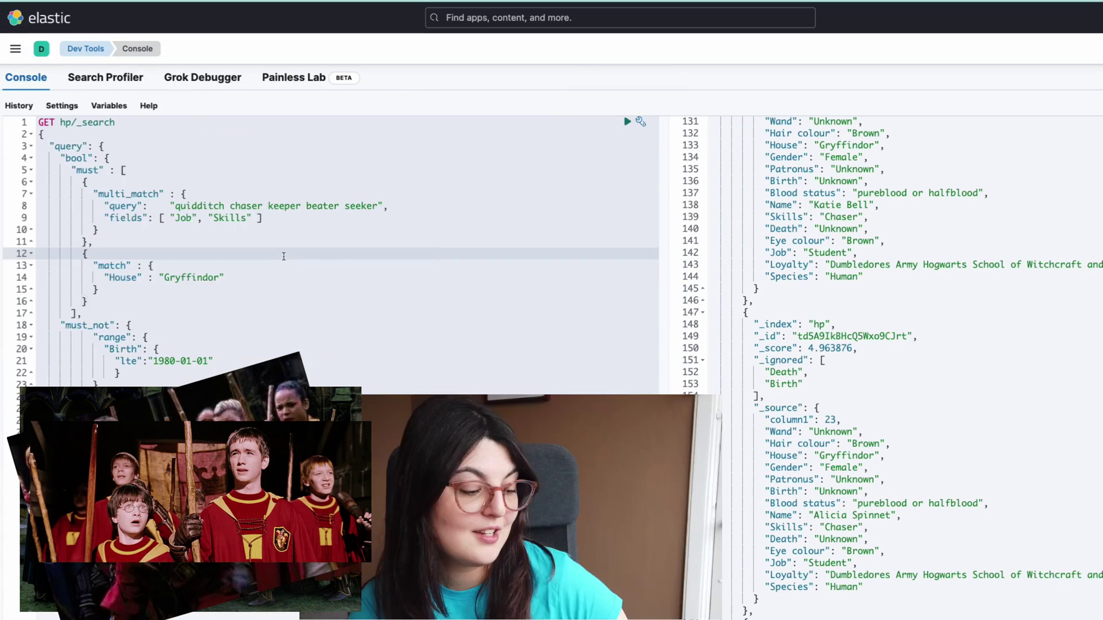
pyautogui.click(283, 256)
pyautogui.hotkey('ctrl', 'a')
pyautogui.press('BackSpace')
pyautogui.hotkey('ctrl', 'v')
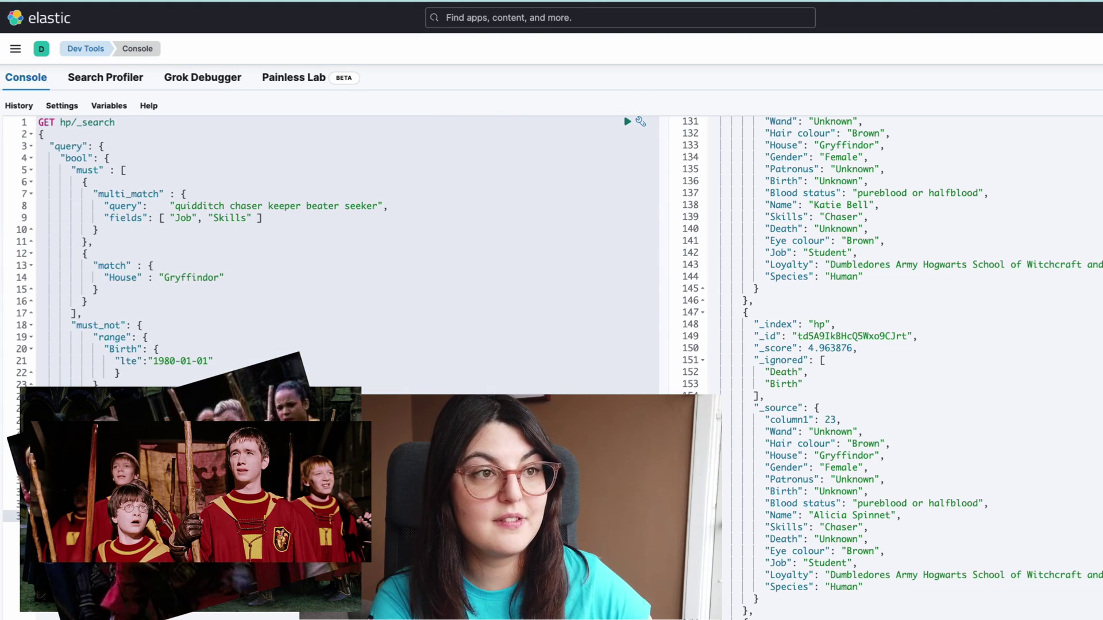
pyautogui.hotkey('ctrl', 'Return')
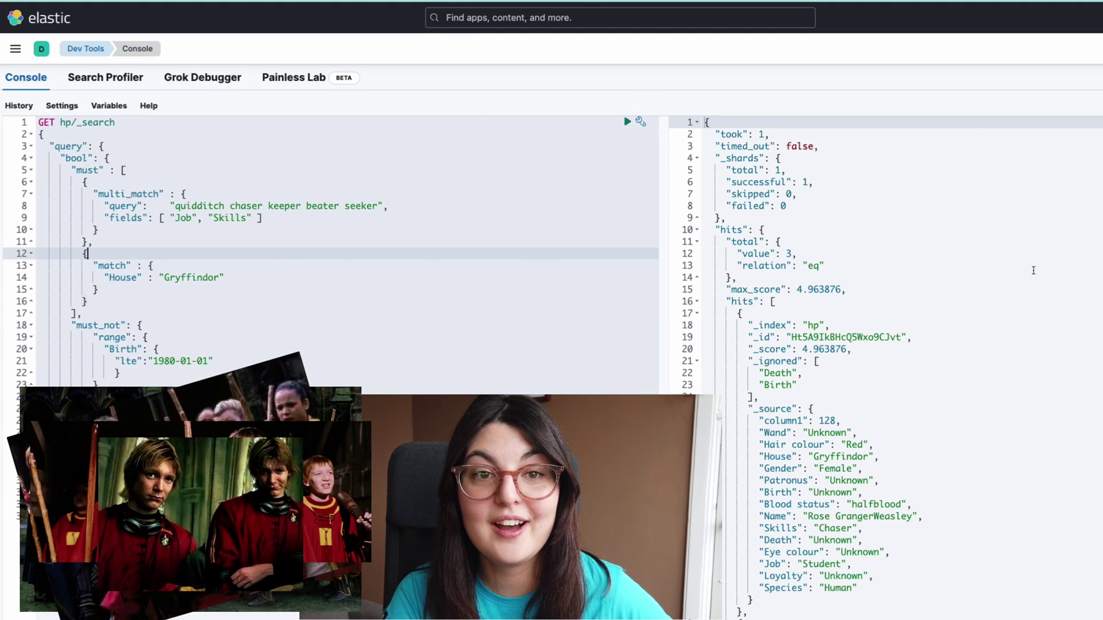
pyautogui.scroll(-4, 1033, 270)
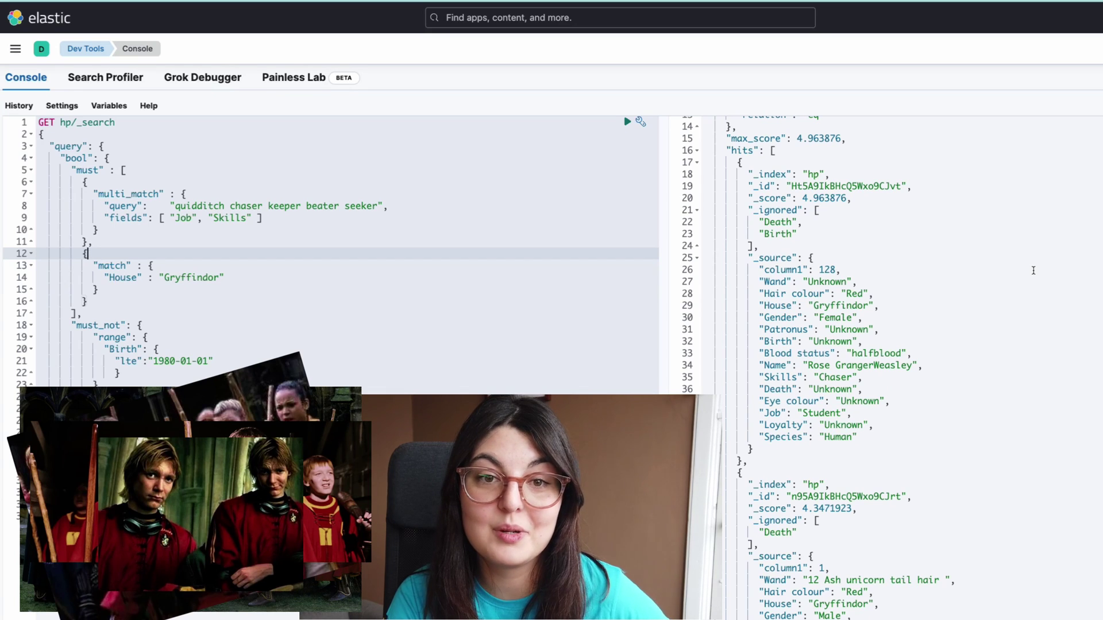
pyautogui.scroll(-3, 1032, 270)
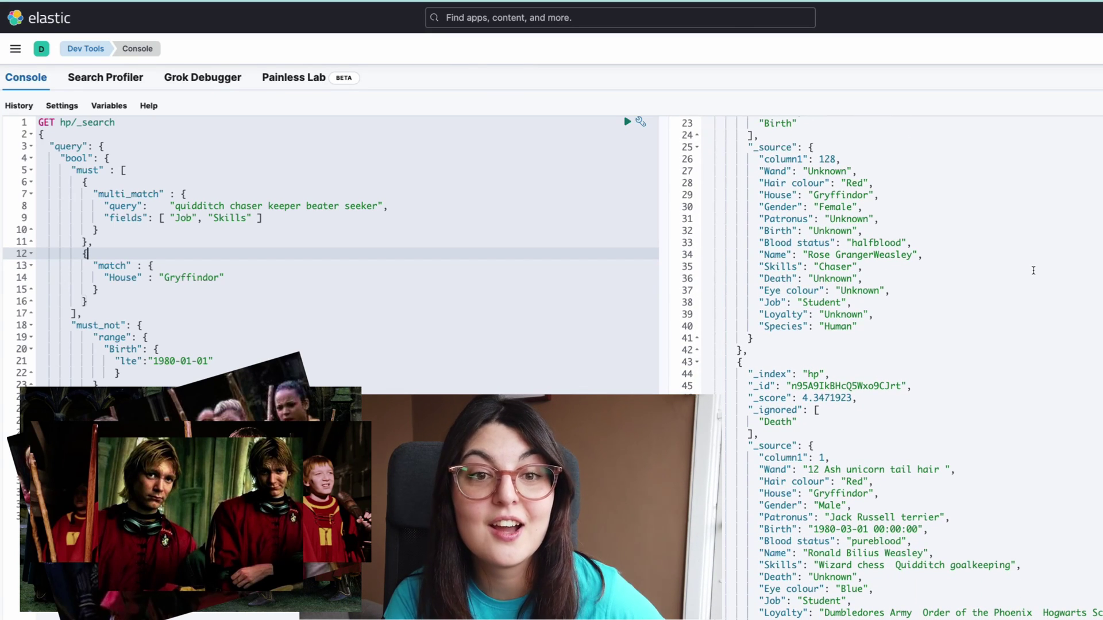
pyautogui.scroll(-4, 1033, 270)
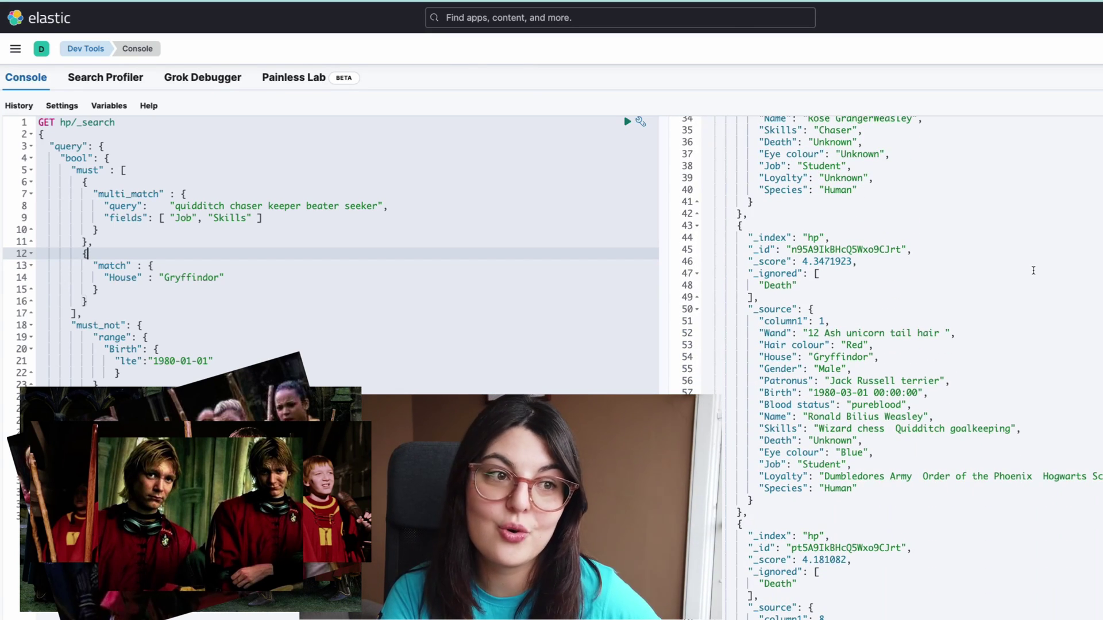
pyautogui.scroll(-4, 1032, 270)
pyautogui.scroll(15, 1033, 270)
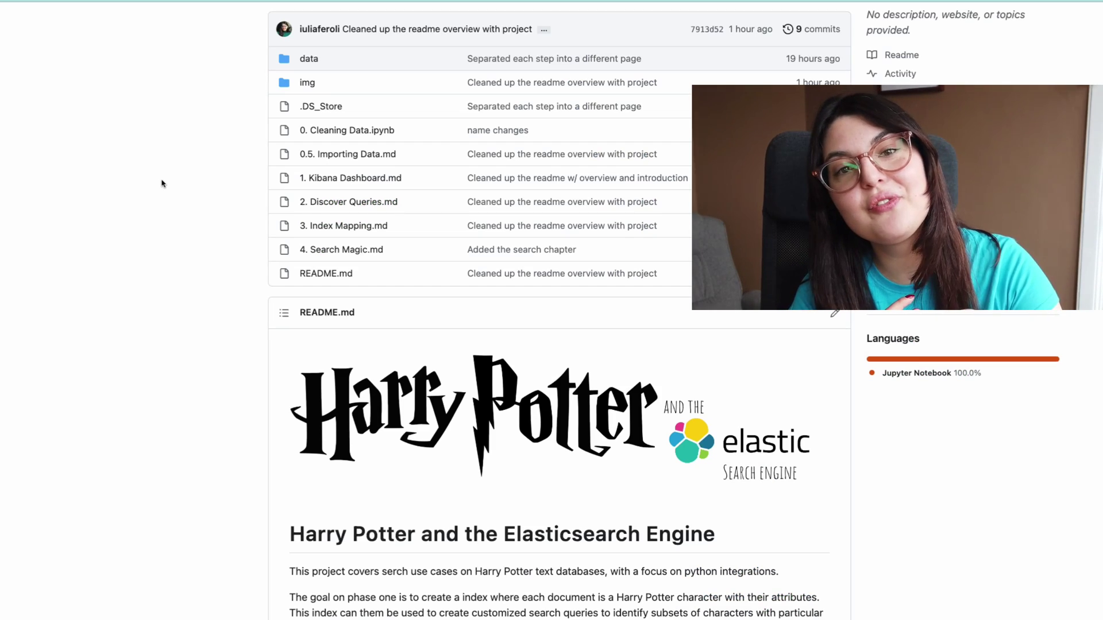